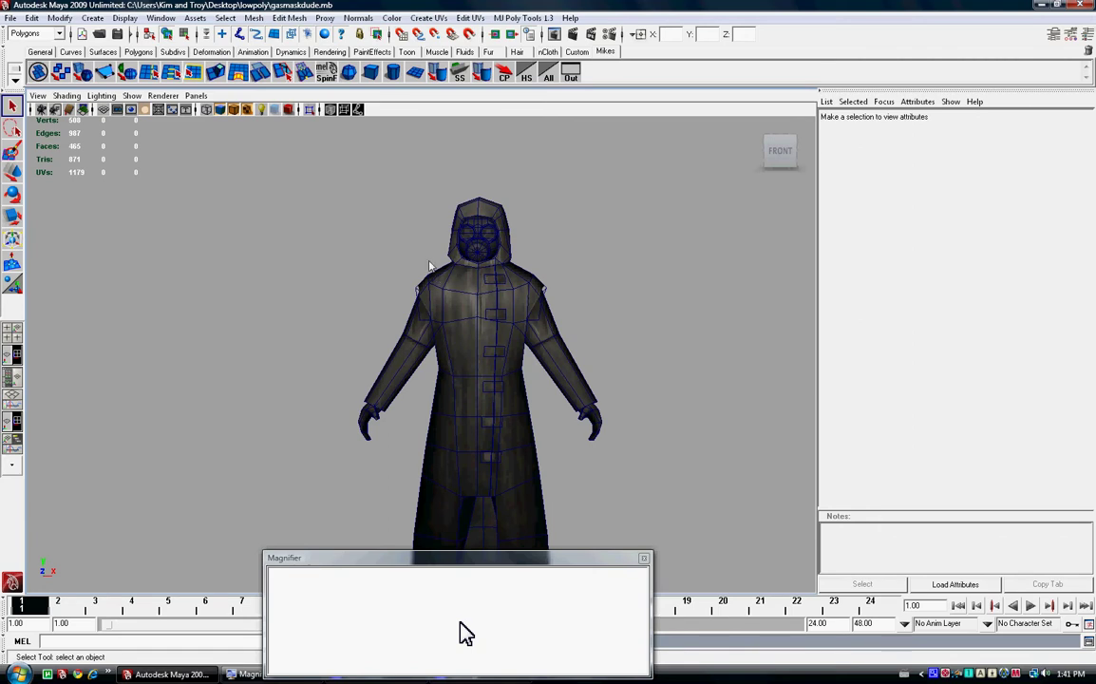
# Examine the textured gas-mask character from the front and sides, including a close look at the coat's chest and fasteners
pyautogui.keyDown('alt'); pyautogui.moveTo(582, 305); pyautogui.dragTo(632, 324); pyautogui.keyUp('alt')
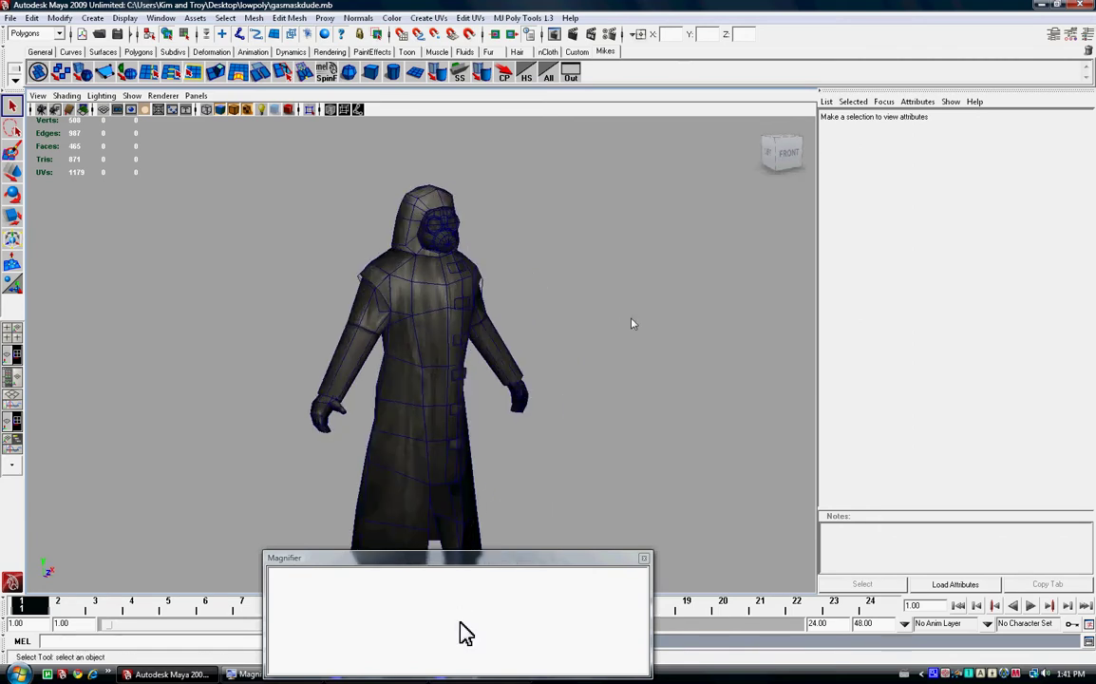
pyautogui.keyDown('alt'); pyautogui.moveTo(325, 317); pyautogui.dragTo(565, 328); pyautogui.keyUp('alt')
pyautogui.moveTo(413, 344)
pyautogui.keyDown('alt'); pyautogui.mouseDown(button='middle')
pyautogui.moveTo(428, 315)
pyautogui.moveTo(411, 331)
pyautogui.mouseUp(button='middle'); pyautogui.keyUp('alt')
pyautogui.keyDown('alt'); pyautogui.moveTo(528, 338); pyautogui.dragTo(551, 335); pyautogui.keyUp('alt')
pyautogui.scroll(5, 544, 342)
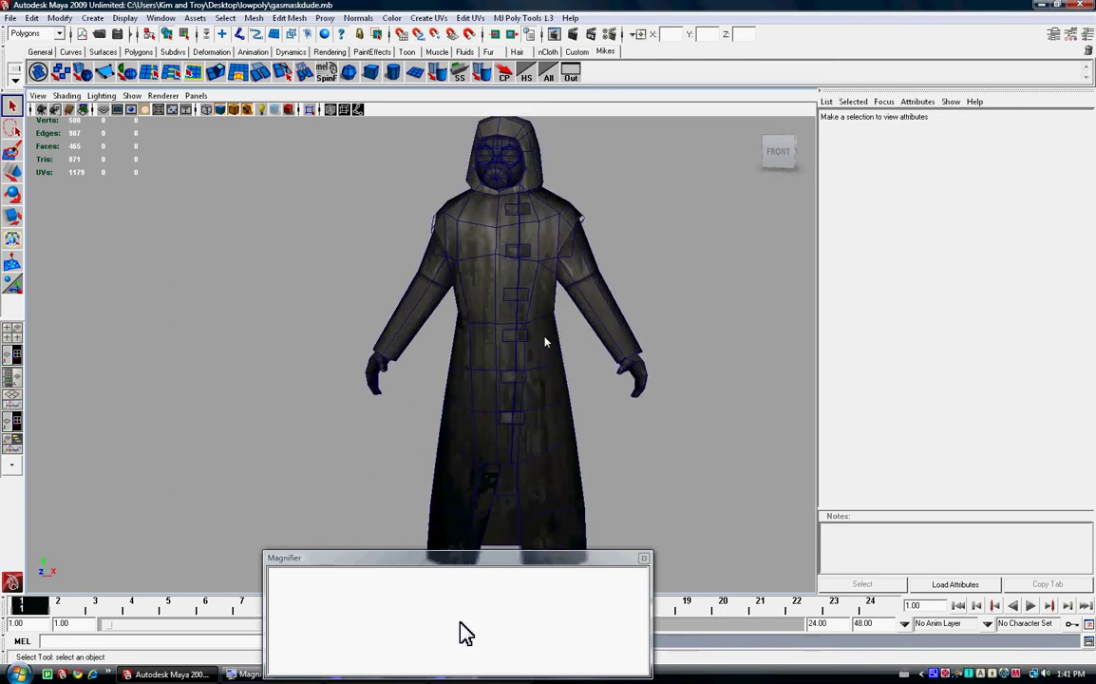
pyautogui.keyDown('alt'); pyautogui.moveTo(613, 268); pyautogui.dragTo(629, 446, button='middle'); pyautogui.keyUp('alt')
pyautogui.scroll(5, 534, 347)
pyautogui.keyDown('alt'); pyautogui.moveTo(712, 399); pyautogui.dragTo(532, 392); pyautogui.keyUp('alt')
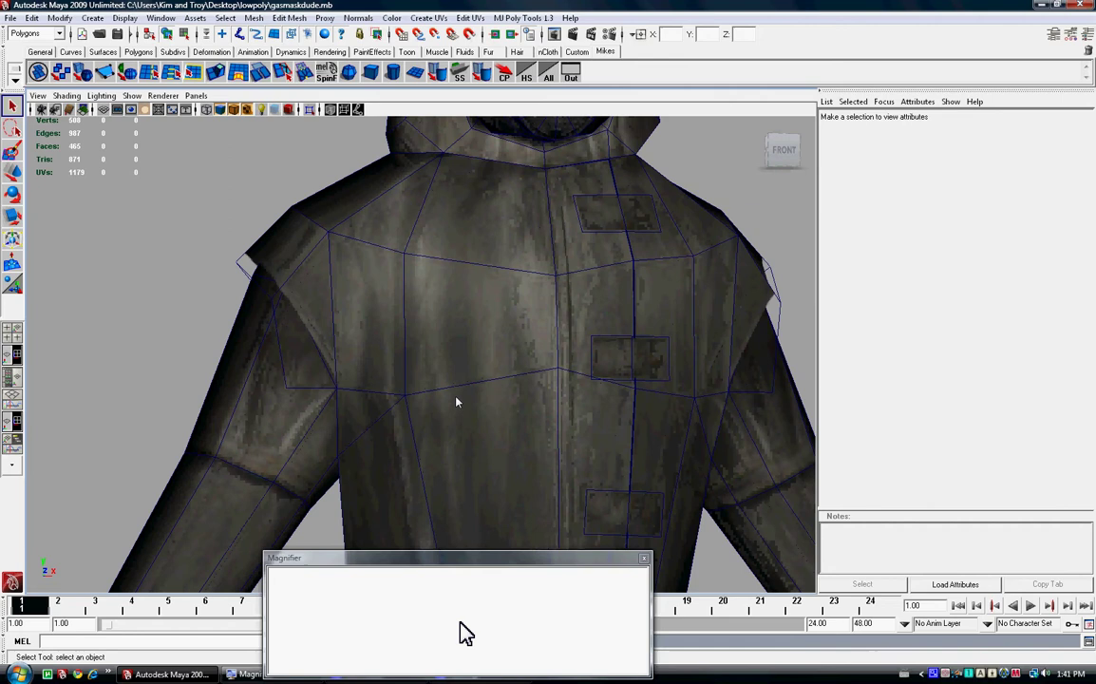
pyautogui.moveTo(446, 311); pyautogui.dragTo(521, 304, button='right')
# Select the character mesh and inspect its polygon layout around the hood, shoulders and coat front from several angles
pyautogui.click(529, 322)
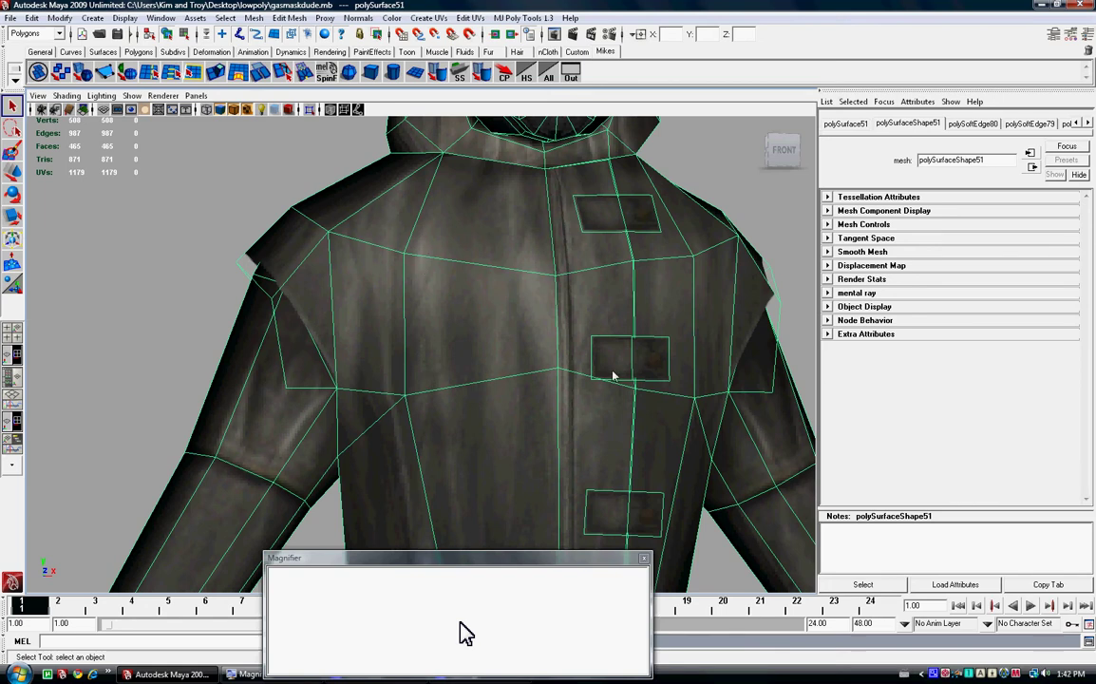
pyautogui.scroll(-4, 612, 375)
pyautogui.keyDown('alt'); pyautogui.moveTo(638, 403); pyautogui.dragTo(561, 411); pyautogui.keyUp('alt')
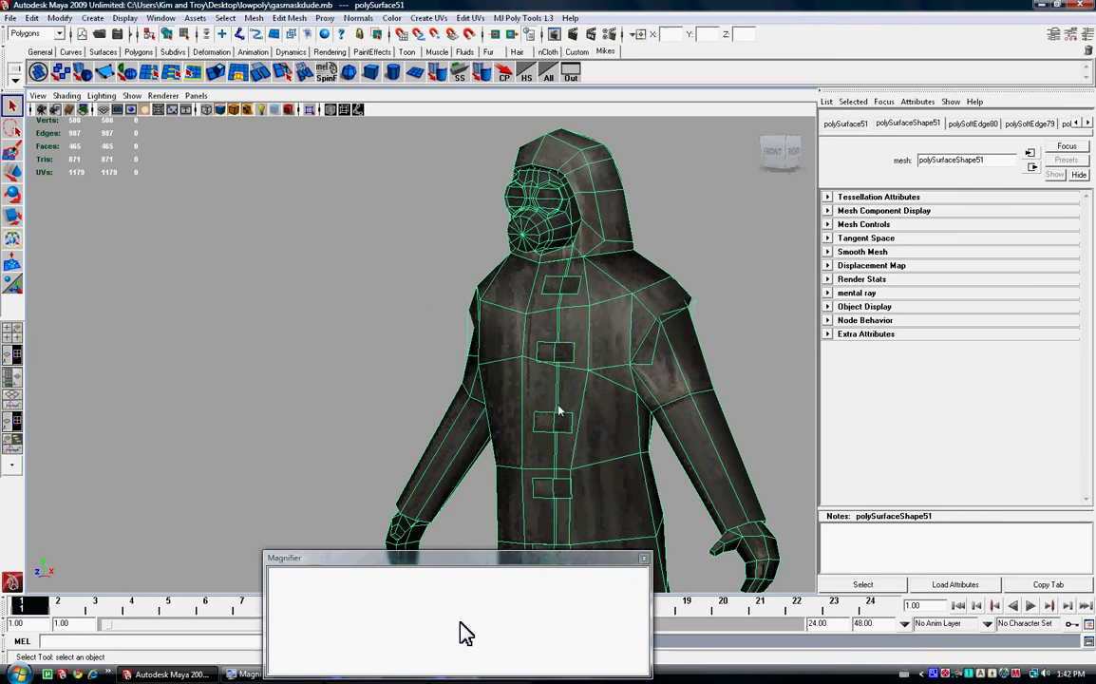
pyautogui.keyDown('alt'); pyautogui.moveTo(510, 321); pyautogui.dragTo(528, 326); pyautogui.keyUp('alt')
pyautogui.keyDown('alt'); pyautogui.moveTo(529, 327); pyautogui.dragTo(488, 306, button='middle'); pyautogui.keyUp('alt')
pyautogui.keyDown('alt'); pyautogui.moveTo(515, 331); pyautogui.dragTo(539, 333); pyautogui.keyUp('alt')
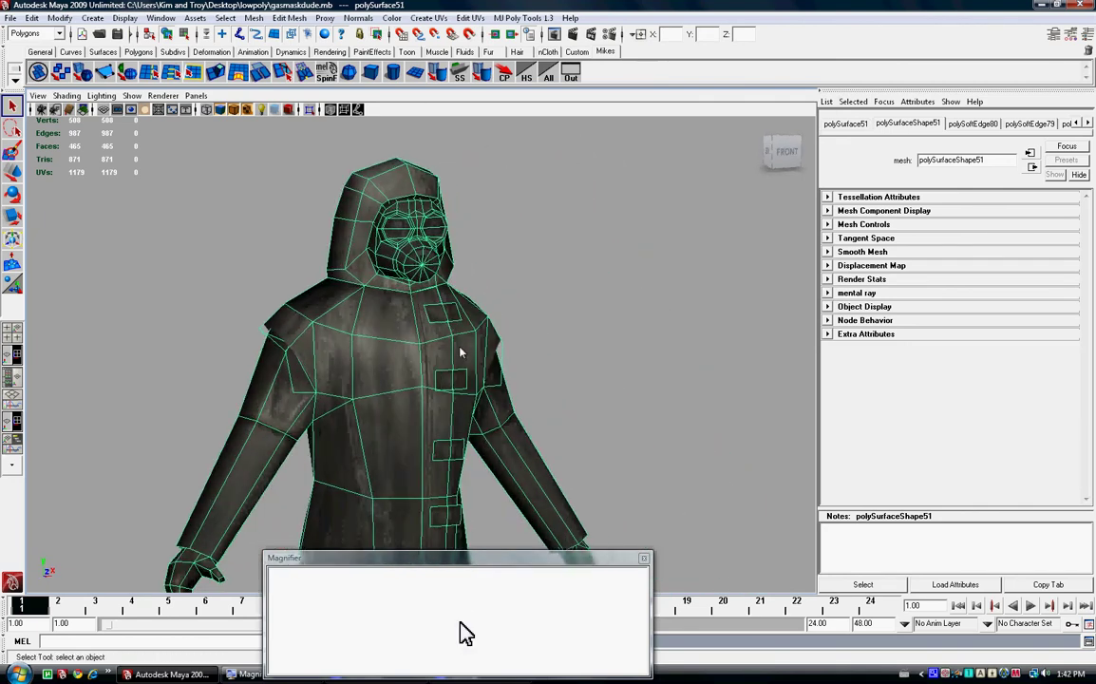
pyautogui.keyDown('alt'); pyautogui.moveTo(460, 347); pyautogui.dragTo(508, 325, button='middle'); pyautogui.keyUp('alt')
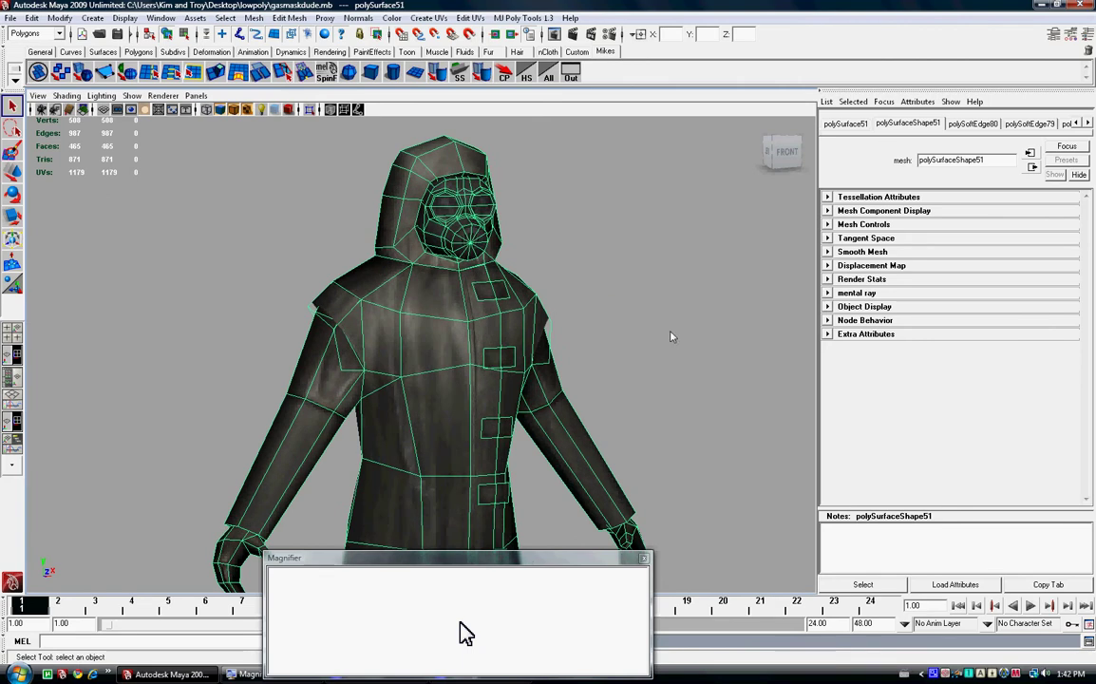
pyautogui.keyDown('alt'); pyautogui.moveTo(671, 337); pyautogui.dragTo(637, 335); pyautogui.keyUp('alt')
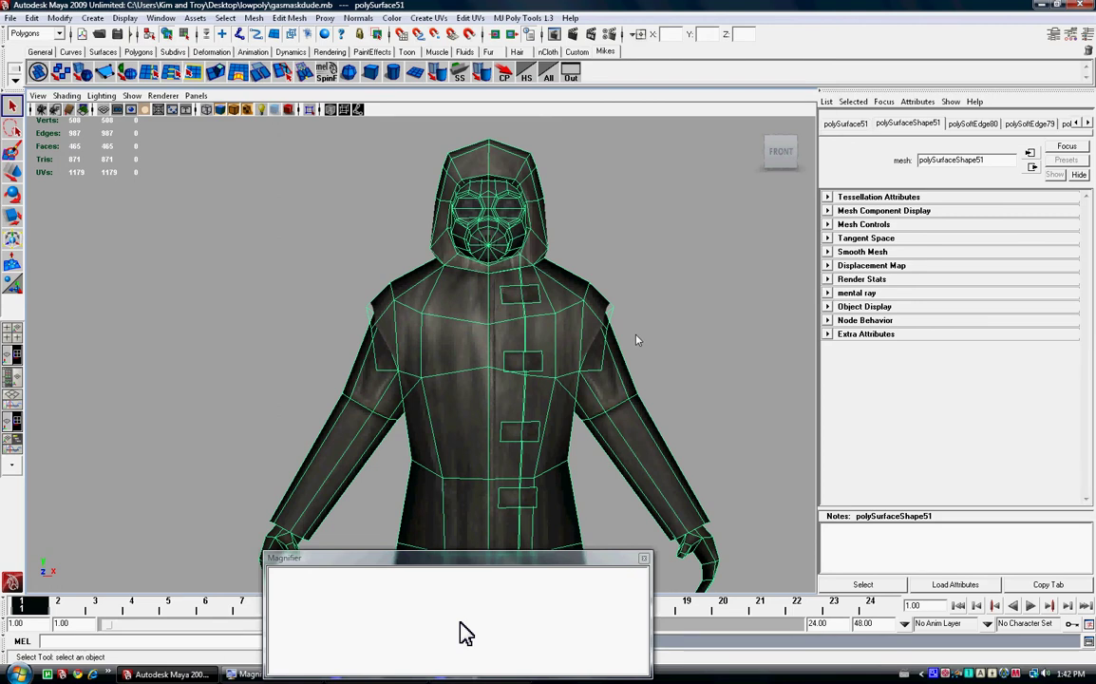
pyautogui.keyDown('alt'); pyautogui.moveTo(601, 313); pyautogui.dragTo(882, 367); pyautogui.keyUp('alt')
pyautogui.keyDown('alt'); pyautogui.moveTo(620, 335); pyautogui.dragTo(454, 348, button='middle'); pyautogui.keyUp('alt')
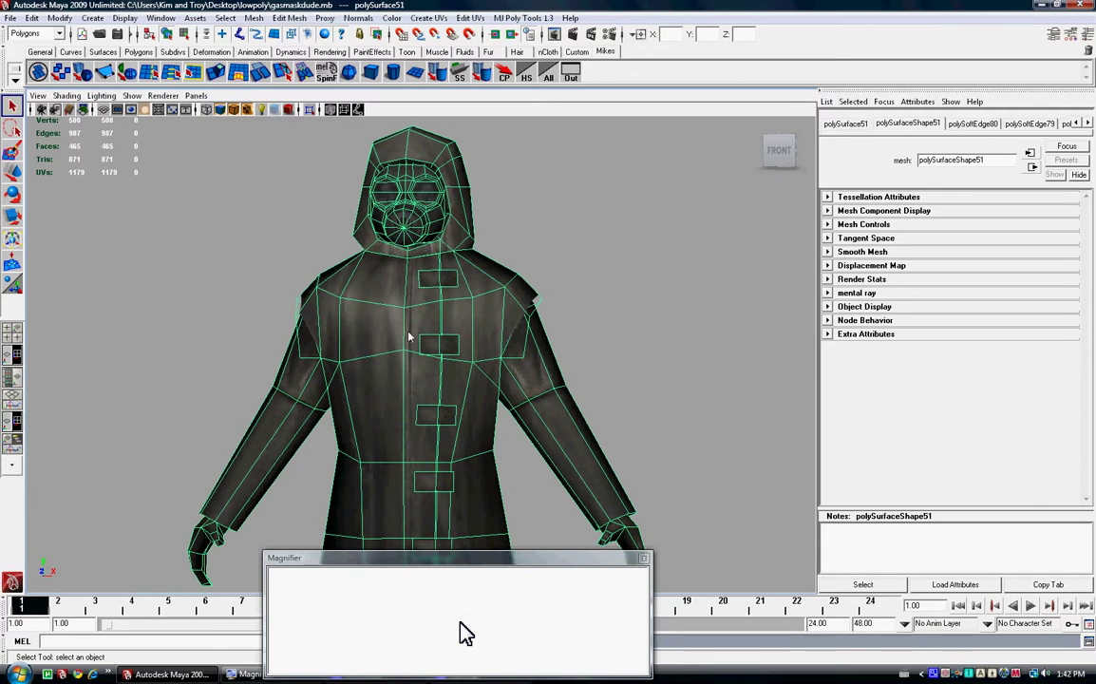
pyautogui.keyDown('alt'); pyautogui.moveTo(390, 376); pyautogui.dragTo(318, 383); pyautogui.keyUp('alt')
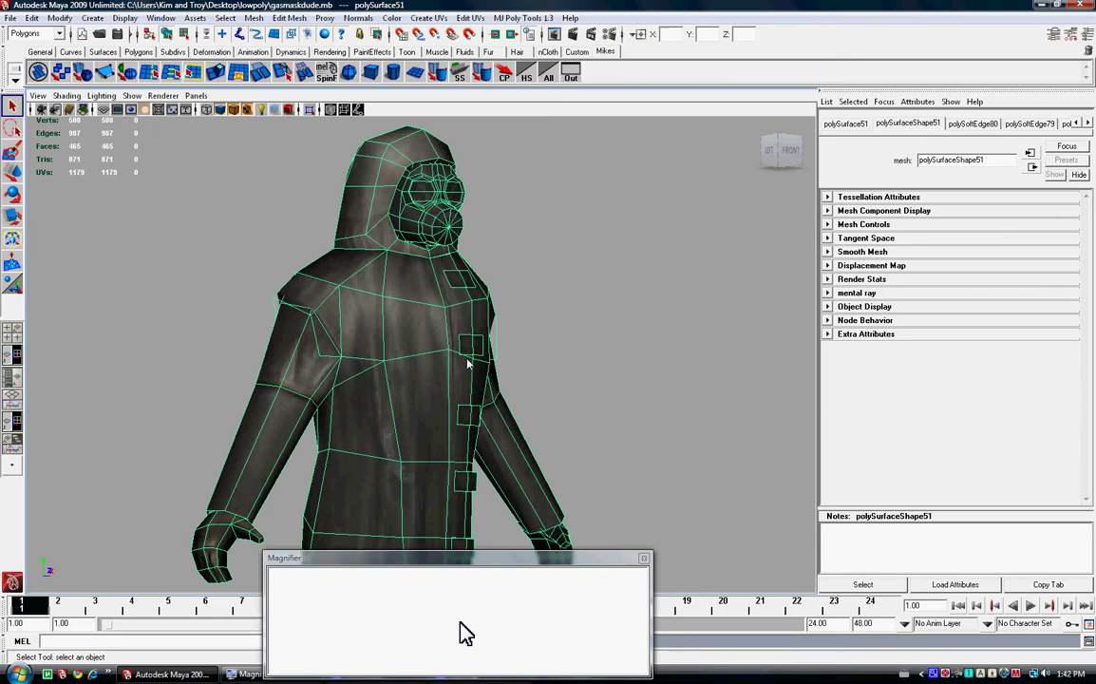
pyautogui.keyDown('alt'); pyautogui.moveTo(577, 362); pyautogui.dragTo(506, 358); pyautogui.keyUp('alt')
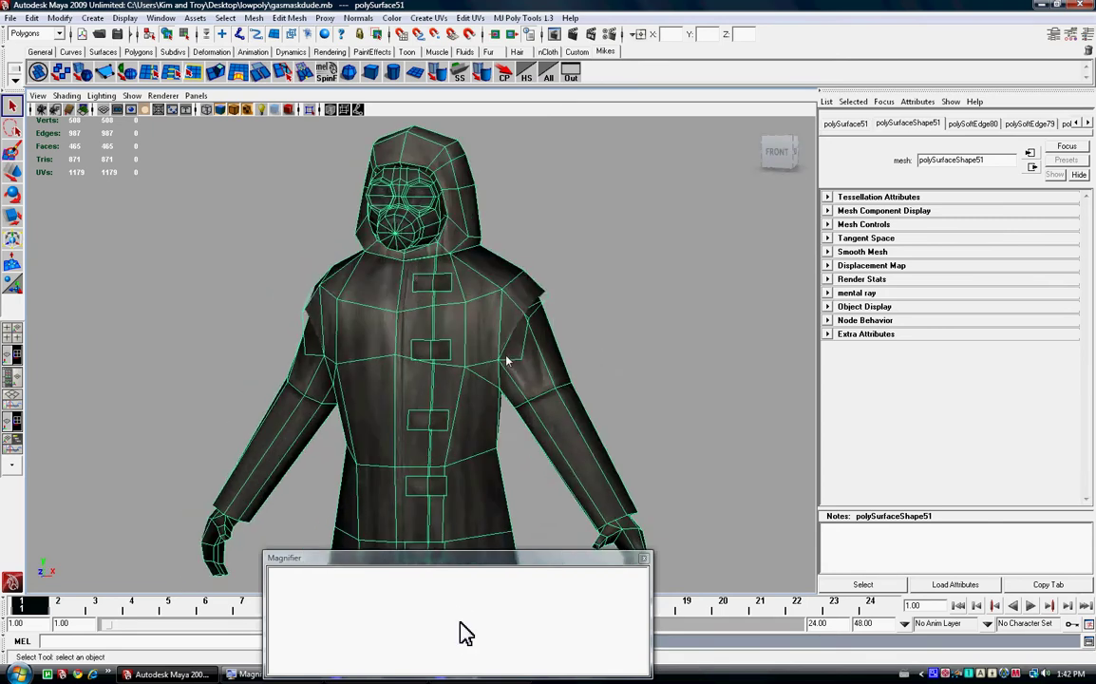
# Inspect the full figure and the lower coat of the selected character, and clear the selection
pyautogui.scroll(-5, 509, 369)
pyautogui.keyDown('alt'); pyautogui.moveTo(518, 428); pyautogui.dragTo(547, 363, button='middle'); pyautogui.keyUp('alt')
pyautogui.scroll(1, 565, 413)
pyautogui.scroll(-3, 566, 413)
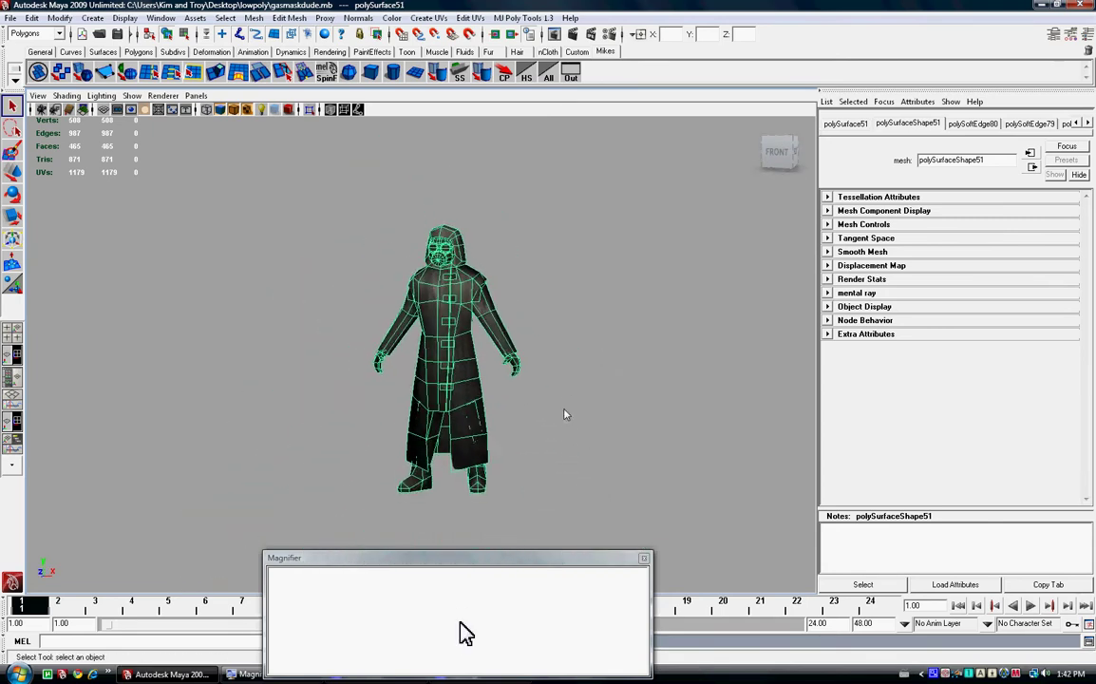
pyautogui.scroll(8, 565, 414)
pyautogui.scroll(-6, 568, 413)
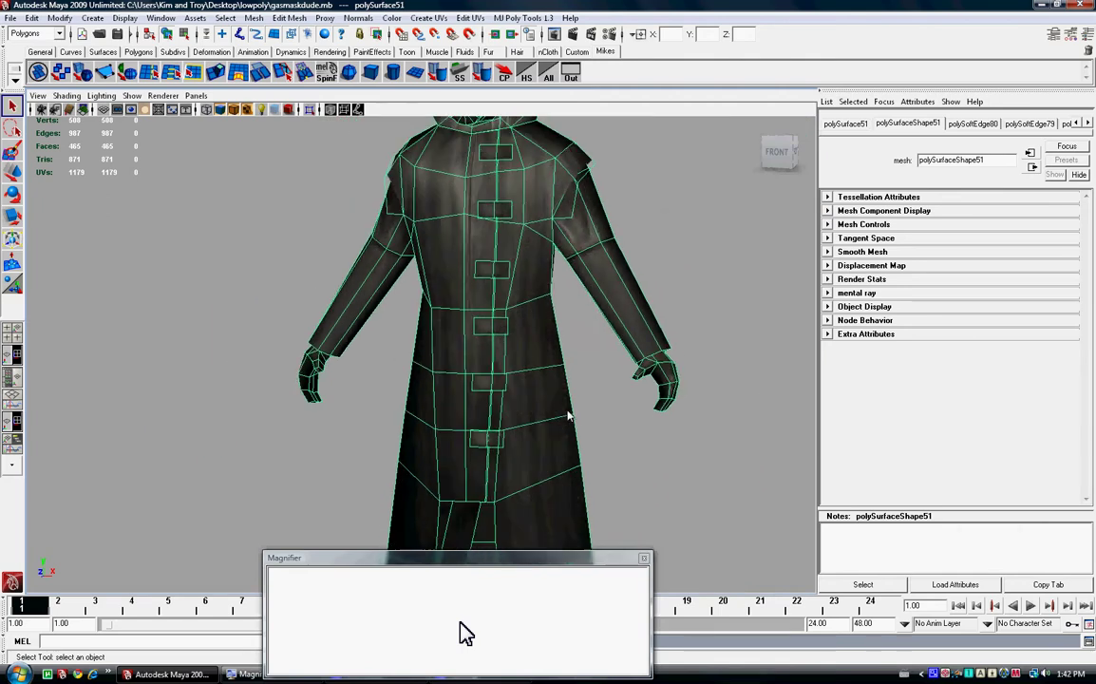
pyautogui.keyDown('alt'); pyautogui.moveTo(486, 279); pyautogui.dragTo(438, 311, button='middle'); pyautogui.keyUp('alt')
pyautogui.scroll(-4, 452, 357)
pyautogui.keyDown('alt'); pyautogui.moveTo(432, 377); pyautogui.dragTo(454, 375); pyautogui.keyUp('alt')
pyautogui.click(604, 298)
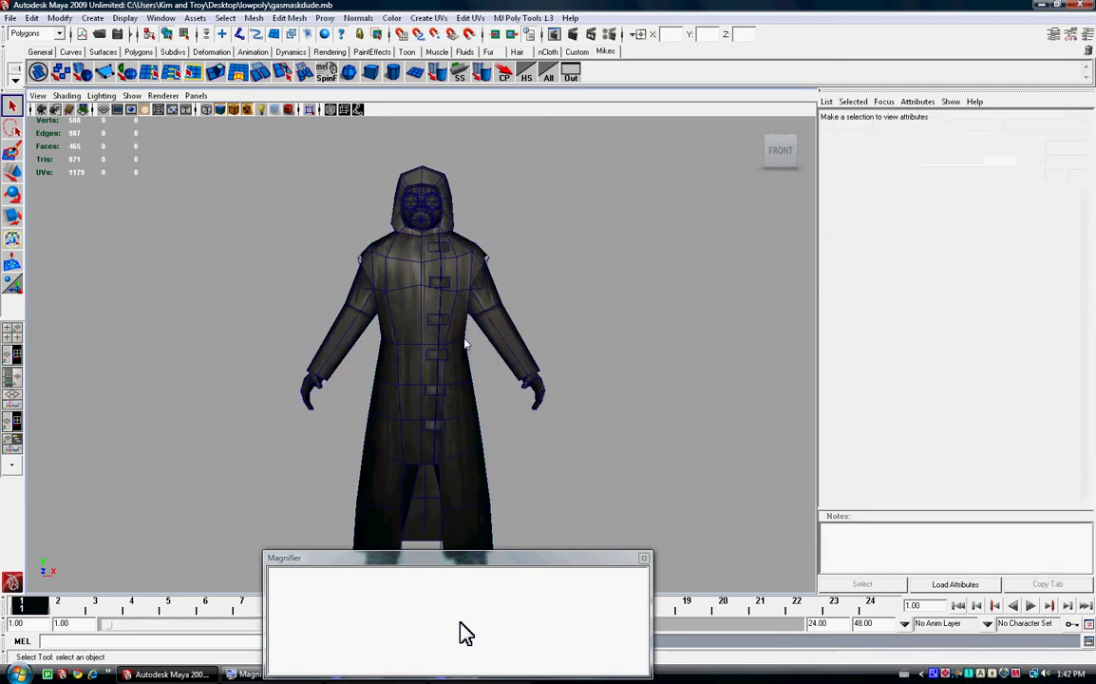
# Turn off Wireframe on Shaded in the perspective view so the character shows only its textured surface
pyautogui.scroll(2, 541, 380)
pyautogui.scroll(3, 511, 342)
pyautogui.scroll(-3, 538, 497)
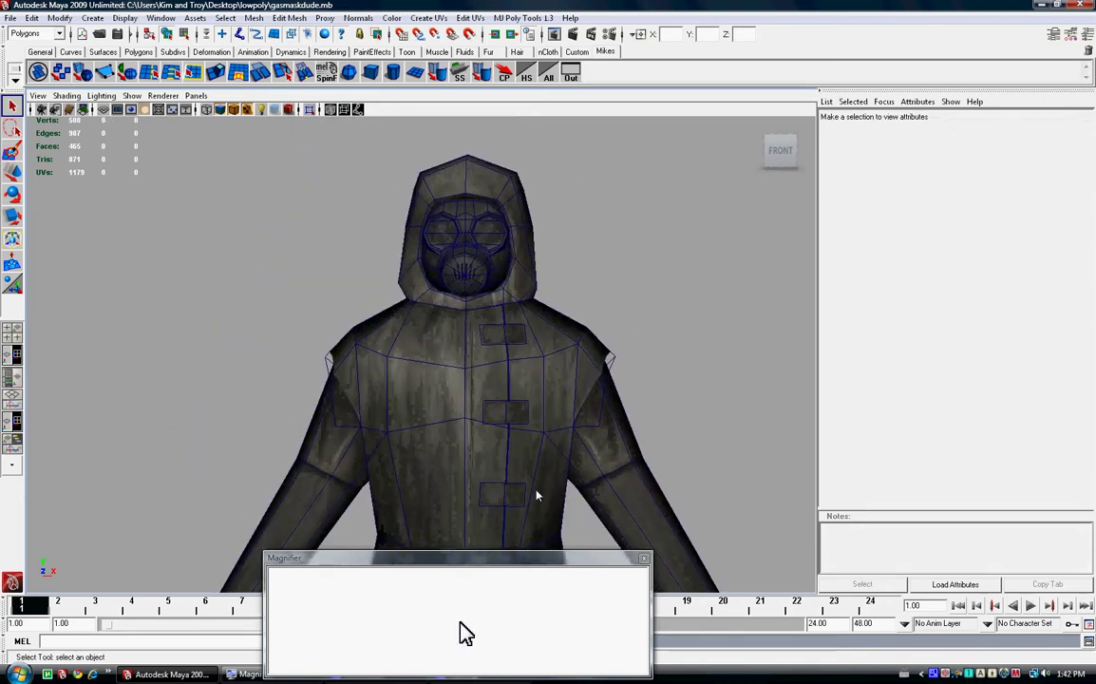
pyautogui.keyDown('alt'); pyautogui.moveTo(543, 360); pyautogui.dragTo(518, 416); pyautogui.keyUp('alt')
pyautogui.scroll(-4, 580, 394)
pyautogui.scroll(2, 515, 415)
pyautogui.scroll(2, 518, 415)
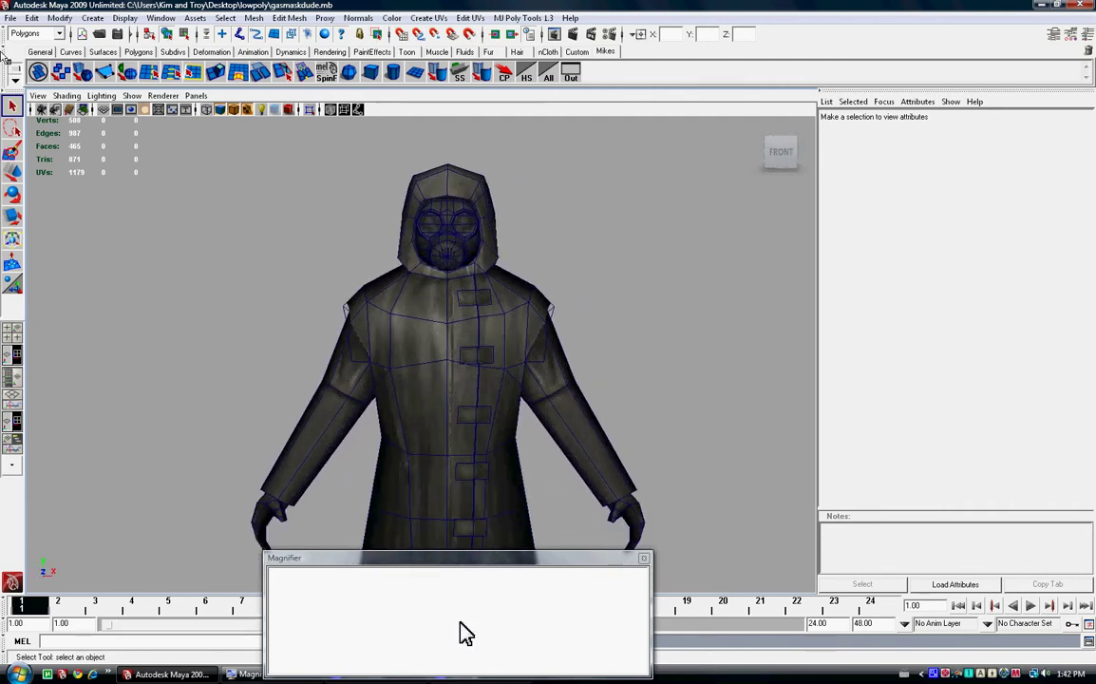
pyautogui.click(67, 96)
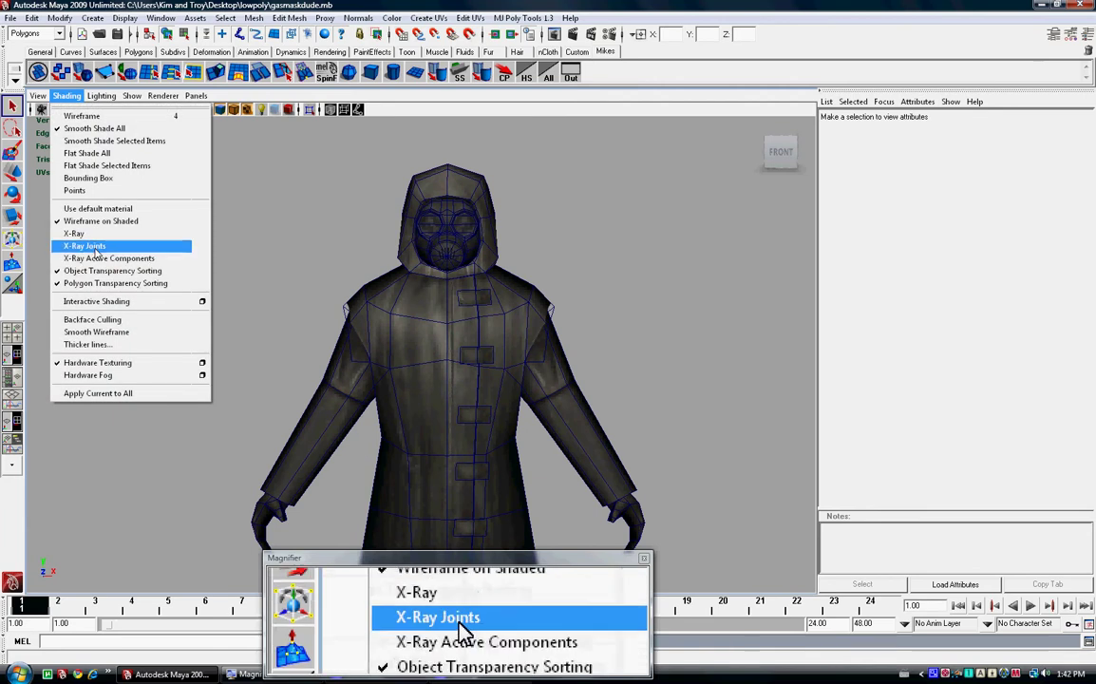
pyautogui.click(128, 223)
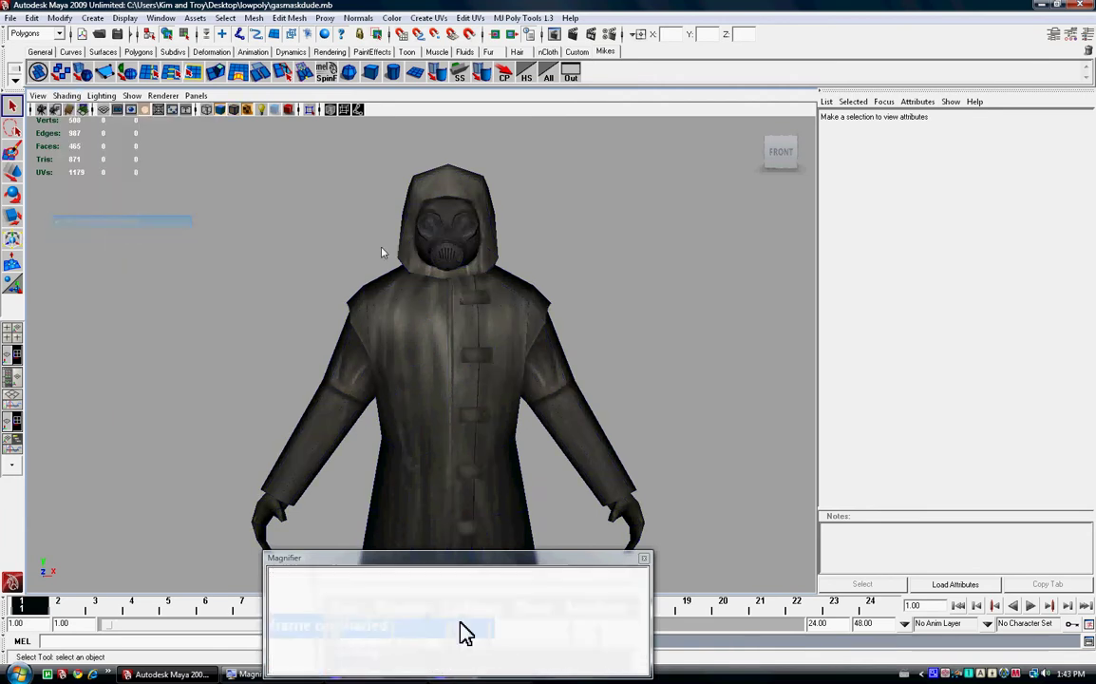
pyautogui.moveTo(592, 312)
pyautogui.keyDown('alt'); pyautogui.mouseDown()
pyautogui.moveTo(570, 400)
pyautogui.moveTo(442, 421)
pyautogui.moveTo(572, 415)
pyautogui.moveTo(536, 418)
pyautogui.moveTo(553, 421)
pyautogui.mouseUp(); pyautogui.keyUp('alt')
pyautogui.keyDown('alt'); pyautogui.moveTo(629, 435); pyautogui.dragTo(646, 375); pyautogui.keyUp('alt')
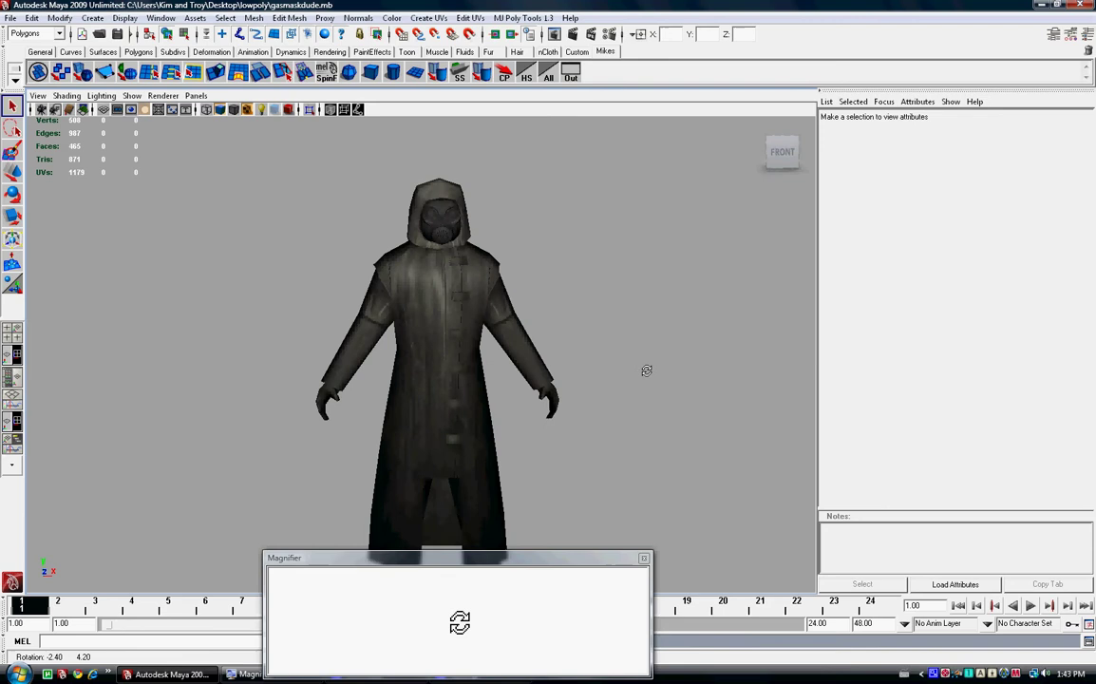
# Apply Harden Edge to the whole character mesh and clear the selection
pyautogui.click(434, 307)
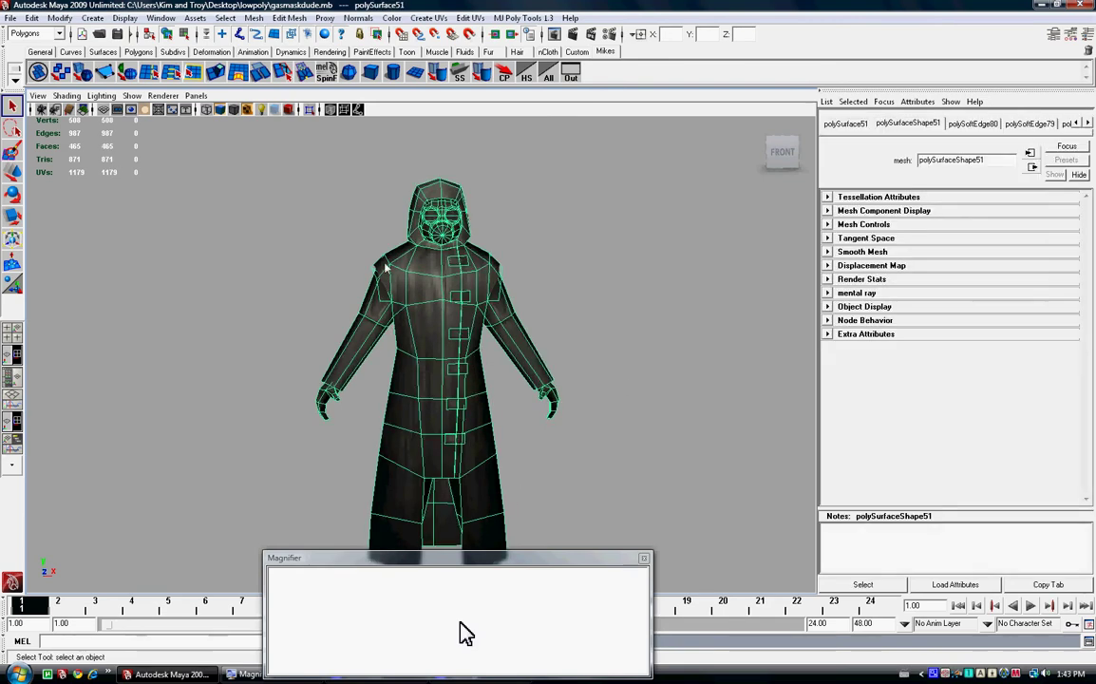
pyautogui.click(365, 21)
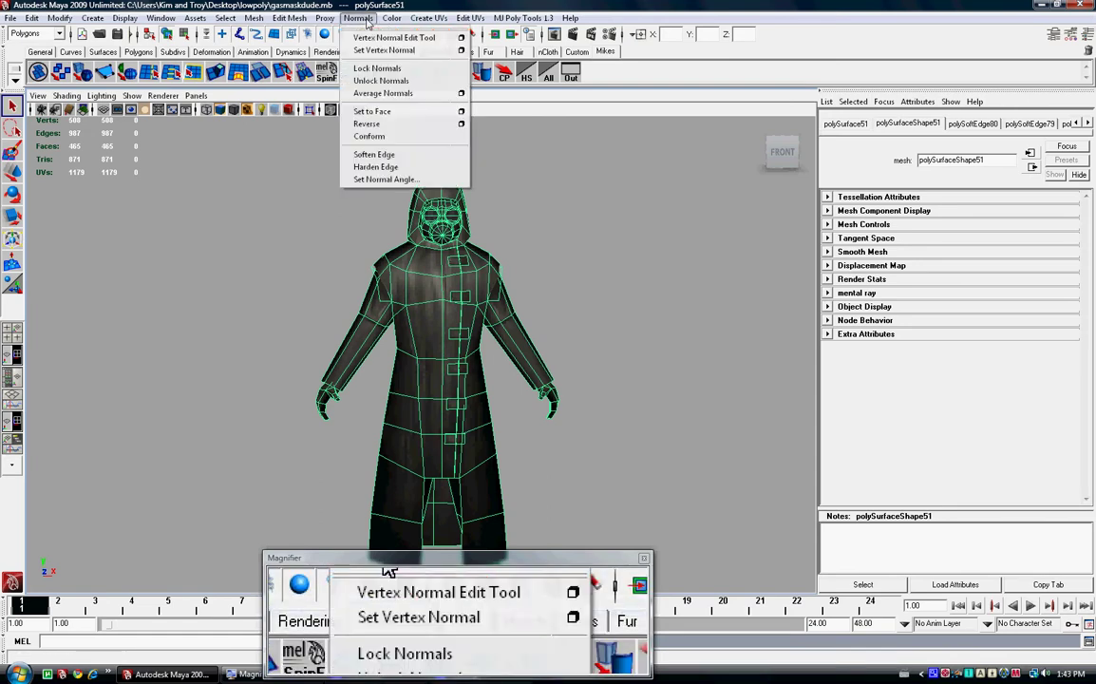
pyautogui.click(401, 169)
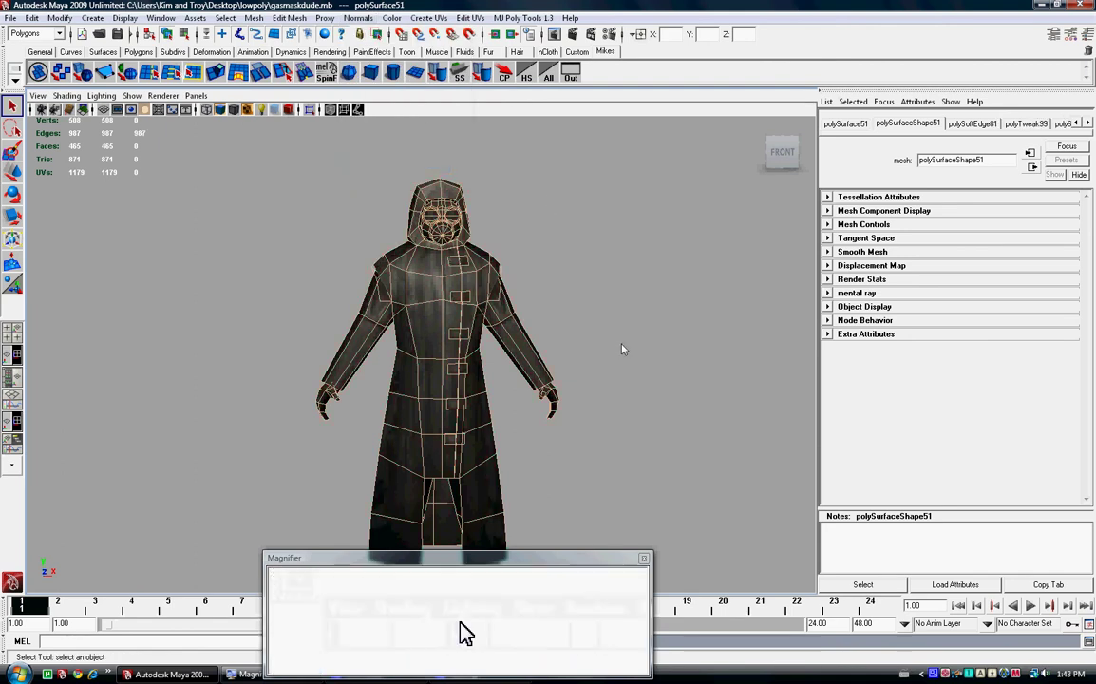
pyautogui.click(654, 366)
pyautogui.keyDown('alt'); pyautogui.moveTo(626, 416); pyautogui.dragTo(502, 405); pyautogui.keyUp('alt')
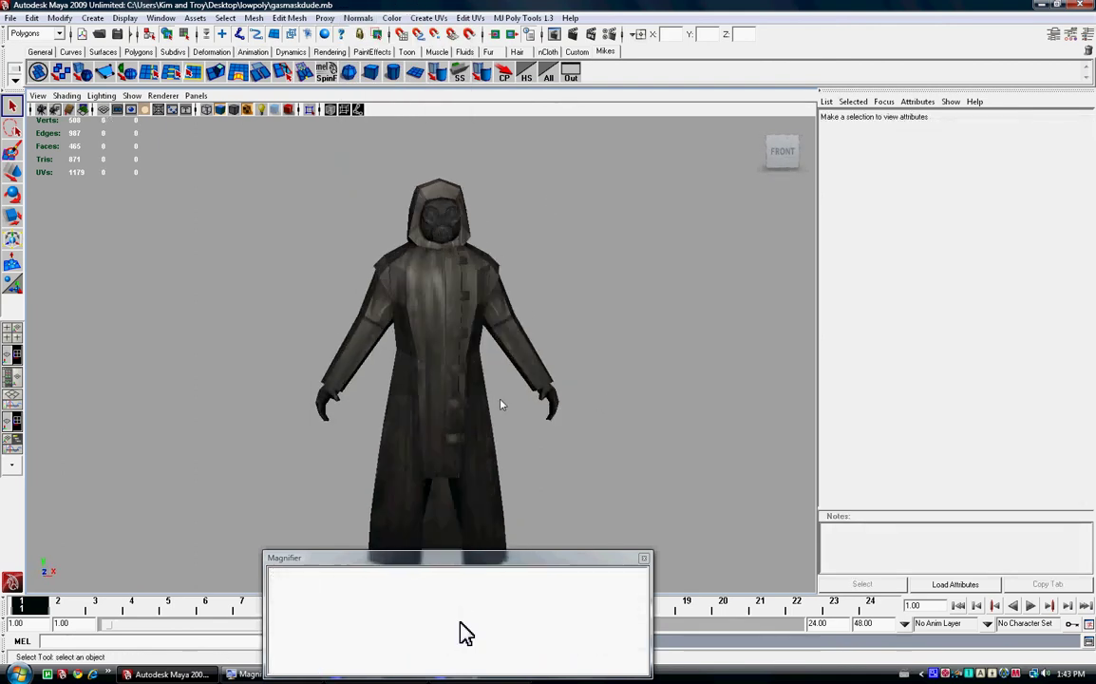
# Show the Hypershade beside the perspective view, render the character, and close the output and render windows
pyautogui.click(13, 378)
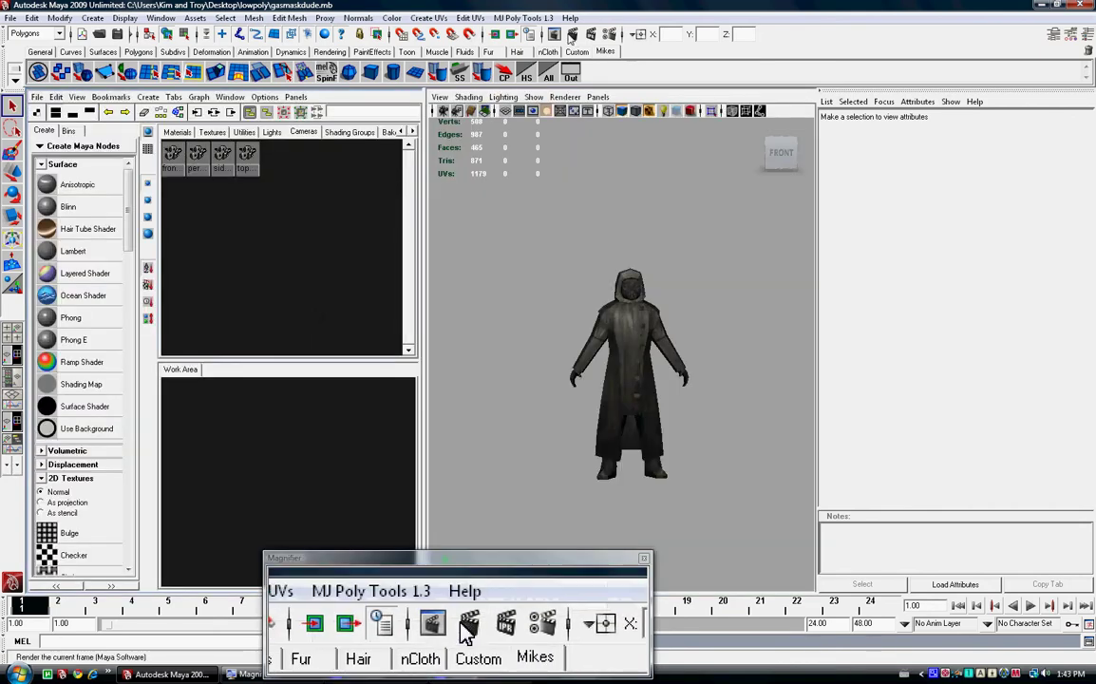
pyautogui.click(555, 34)
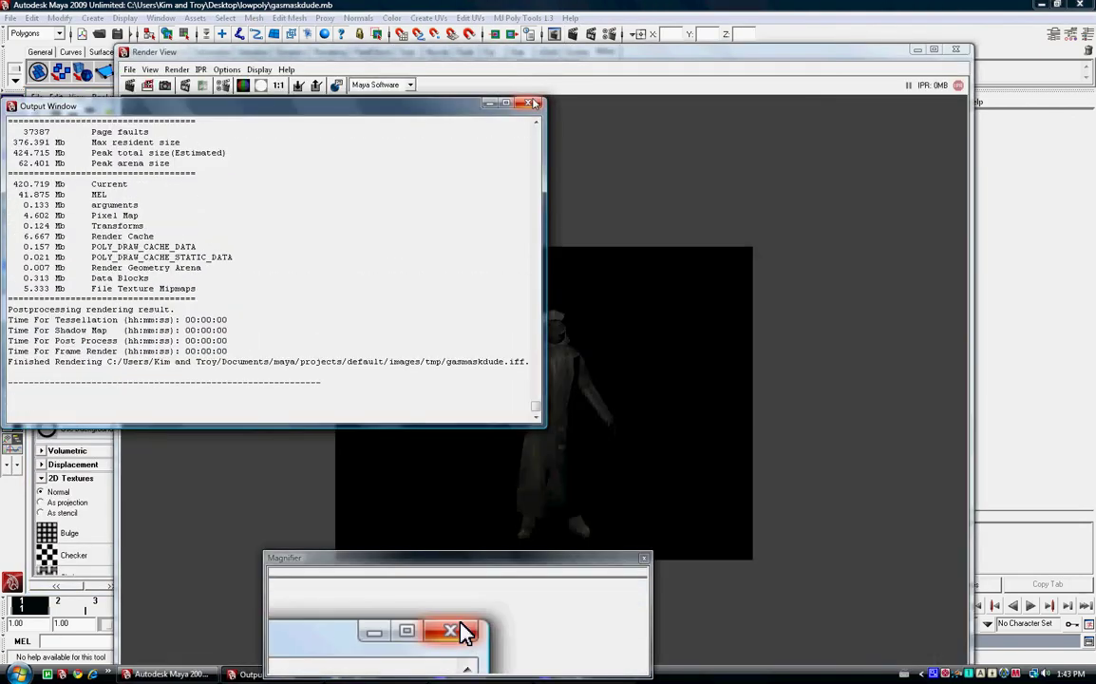
pyautogui.click(531, 102)
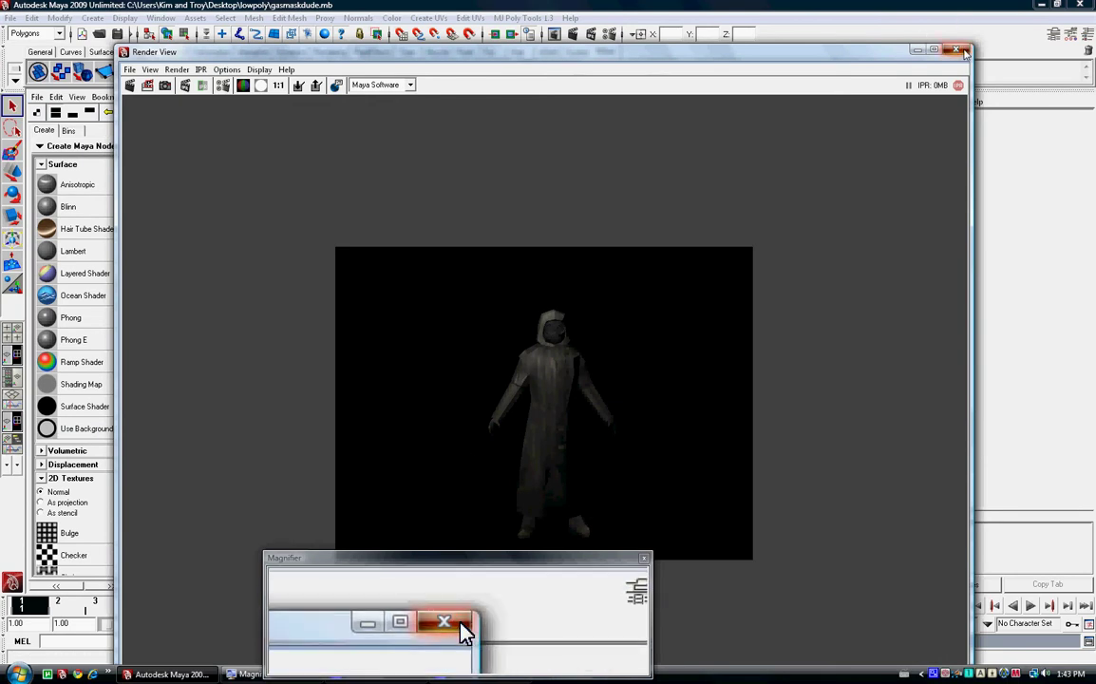
pyautogui.click(965, 51)
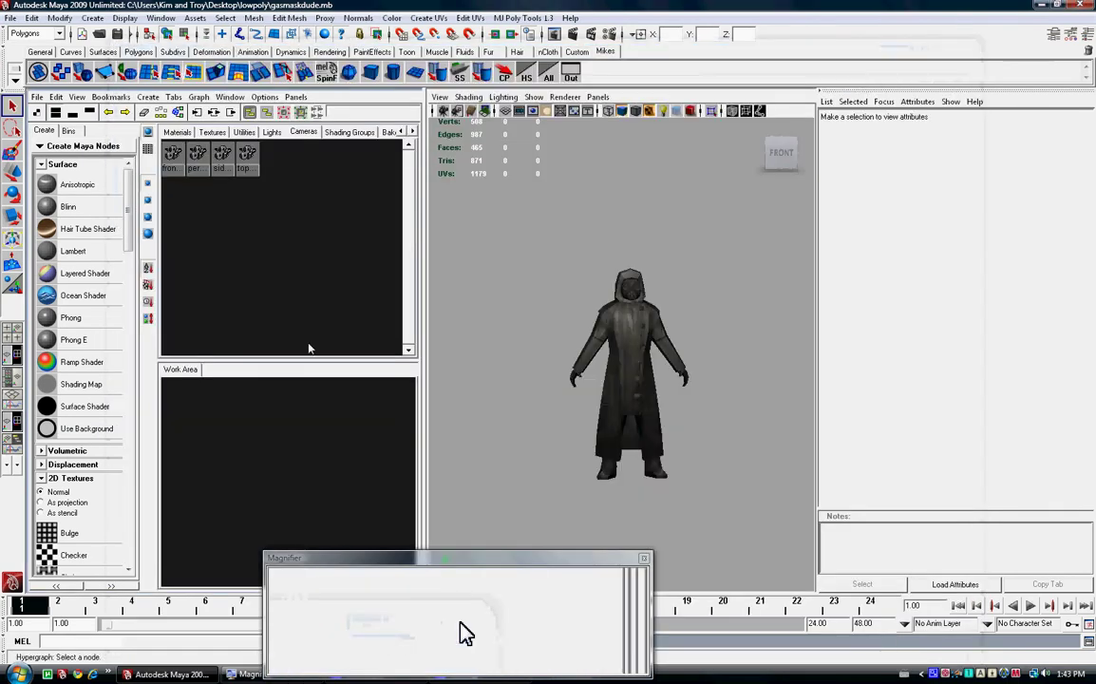
# Set the perspective camera's environment background color to medium gray and re-render the current frame
pyautogui.click(196, 158)
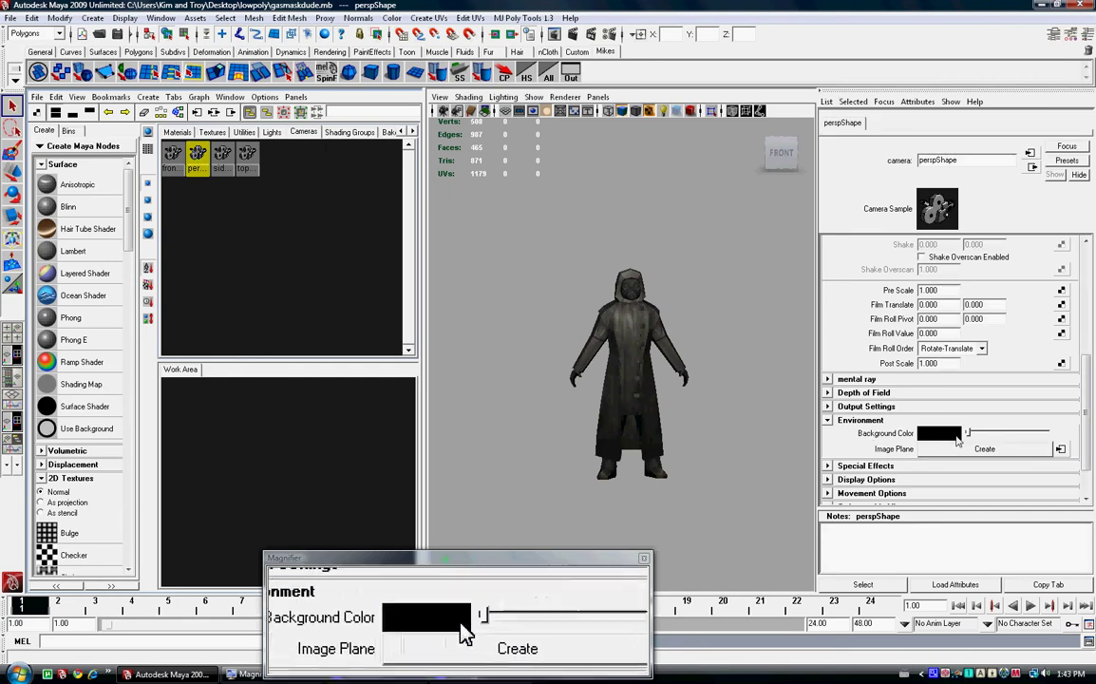
pyautogui.moveTo(969, 433); pyautogui.dragTo(1009, 439)
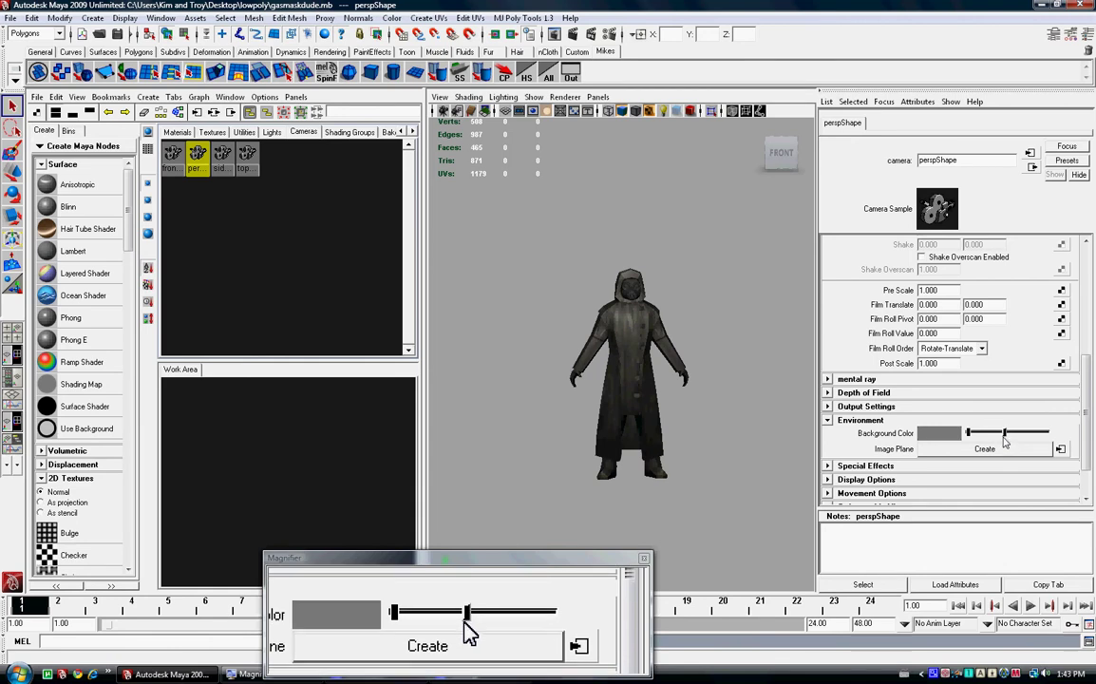
pyautogui.click(680, 286)
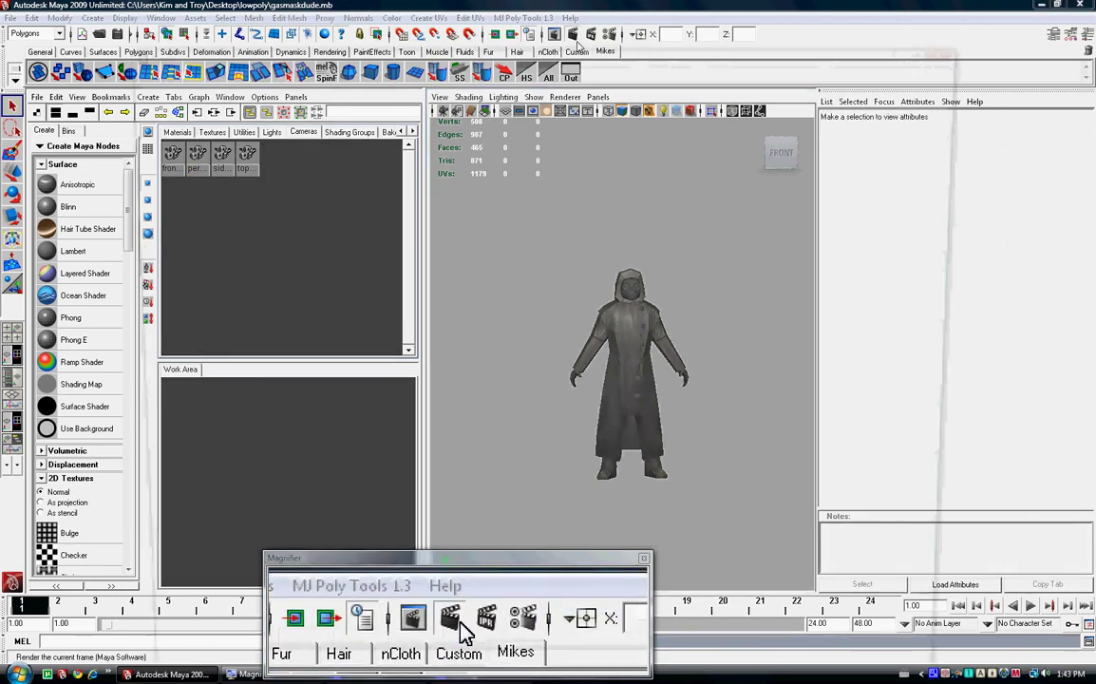
pyautogui.click(573, 35)
pyautogui.click(531, 104)
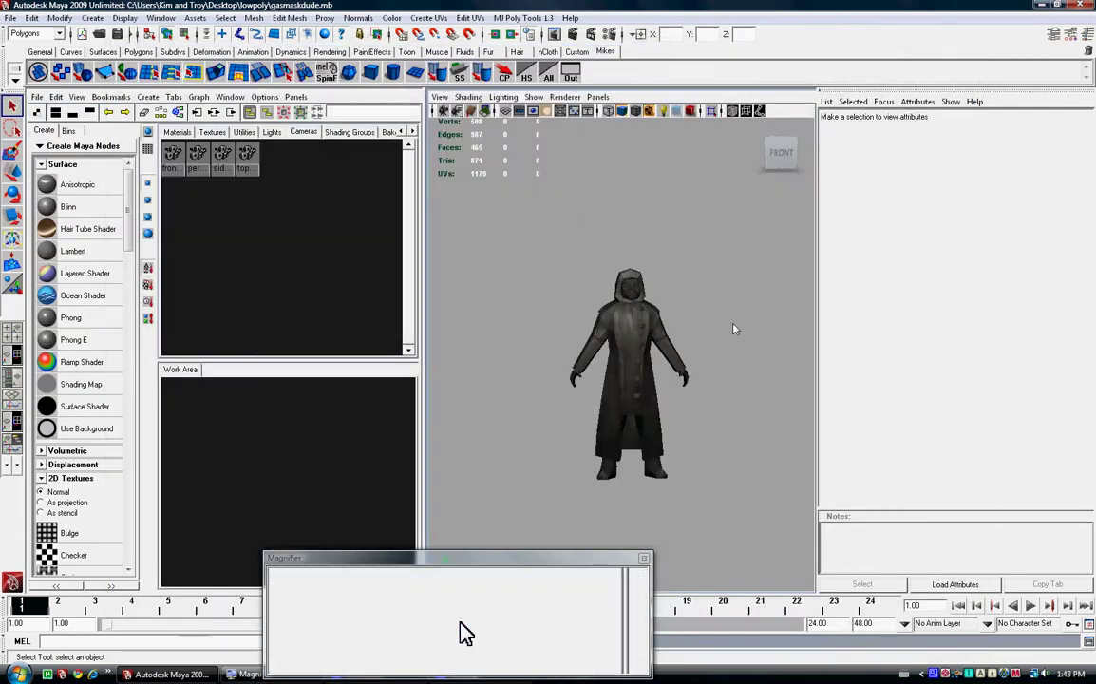
# Enlarge the perspective view, inspect the hard-edged character from several angles, and reselect its mesh
pyautogui.press('space')
pyautogui.keyDown('alt'); pyautogui.moveTo(578, 392); pyautogui.dragTo(545, 383); pyautogui.keyUp('alt')
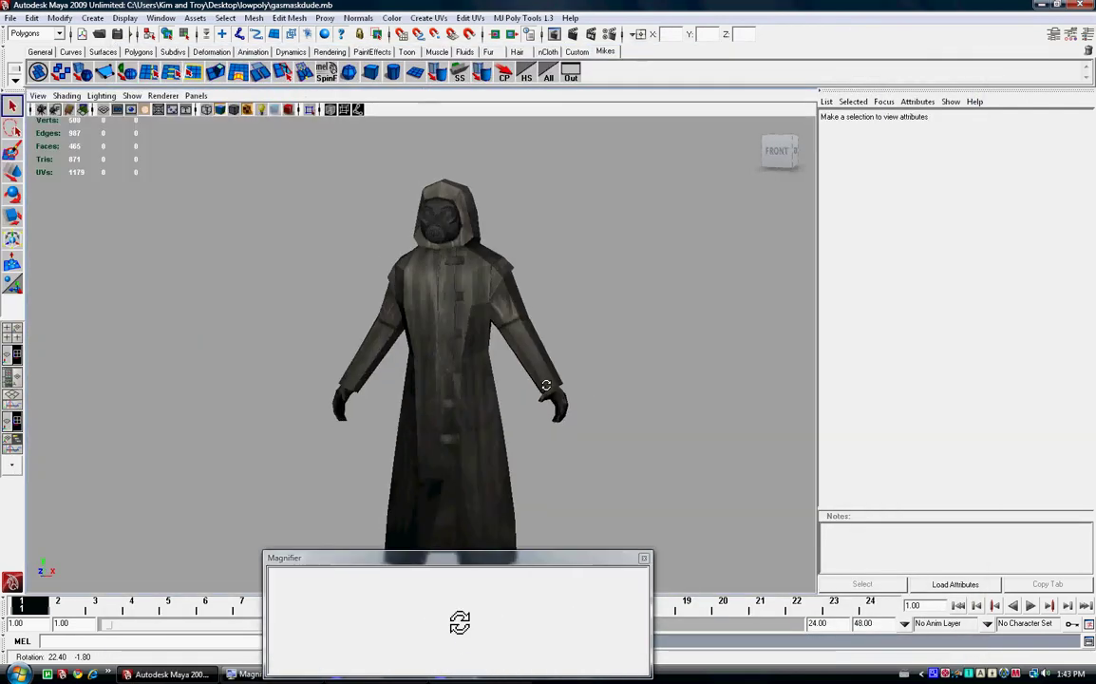
pyautogui.keyDown('alt'); pyautogui.moveTo(551, 378); pyautogui.dragTo(553, 338, button='middle'); pyautogui.keyUp('alt')
pyautogui.keyDown('alt'); pyautogui.moveTo(531, 355); pyautogui.dragTo(607, 365); pyautogui.keyUp('alt')
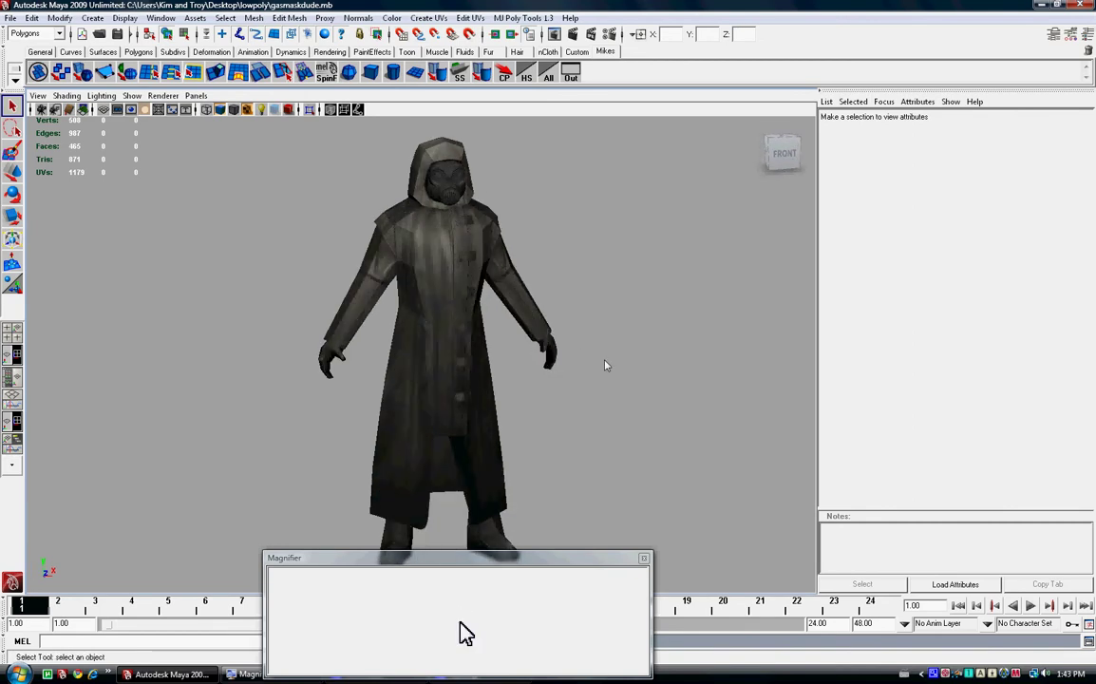
pyautogui.keyDown('alt'); pyautogui.moveTo(518, 323); pyautogui.dragTo(451, 310); pyautogui.keyUp('alt')
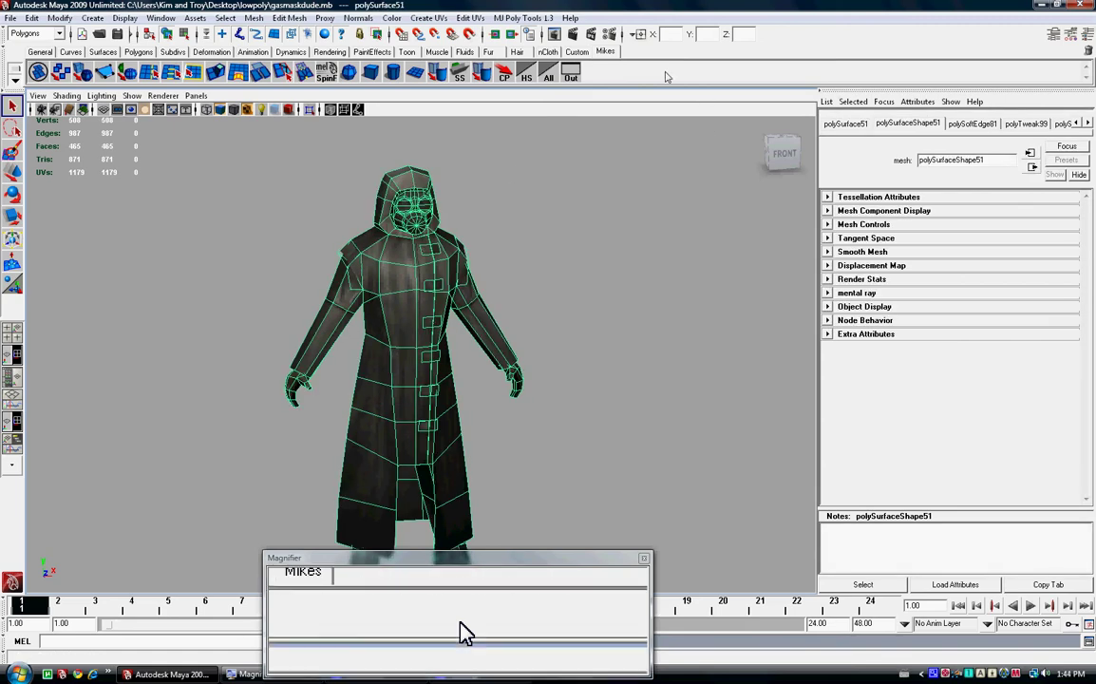
# Add a new toon outline to the selected character mesh
pyautogui.click(566, 54)
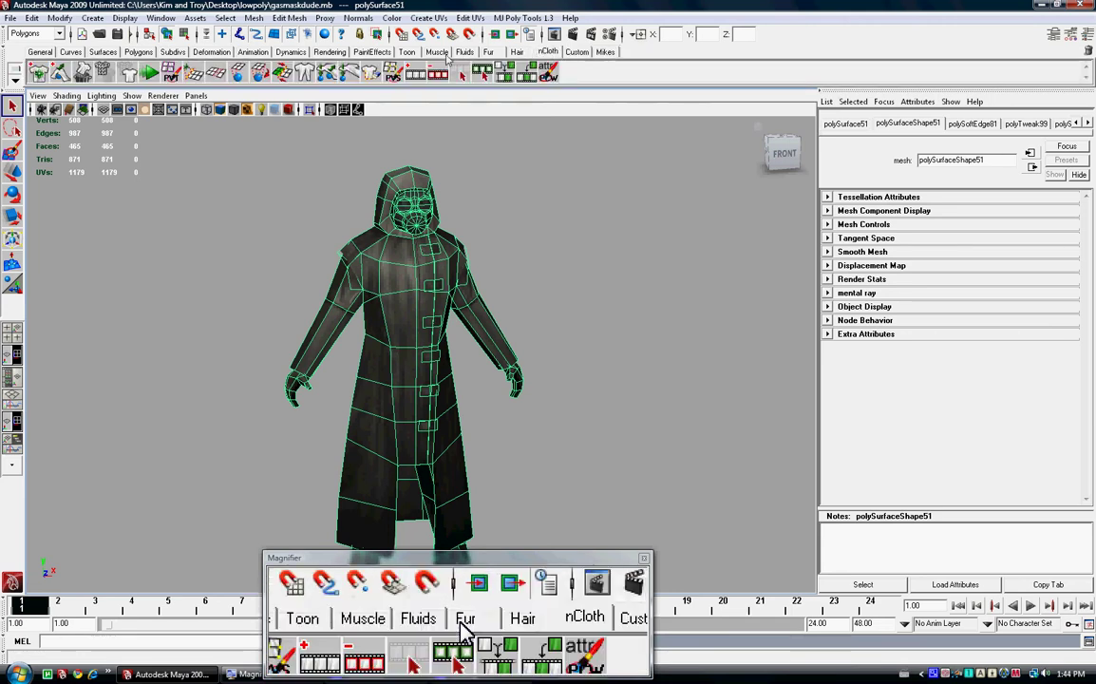
pyautogui.click(139, 51)
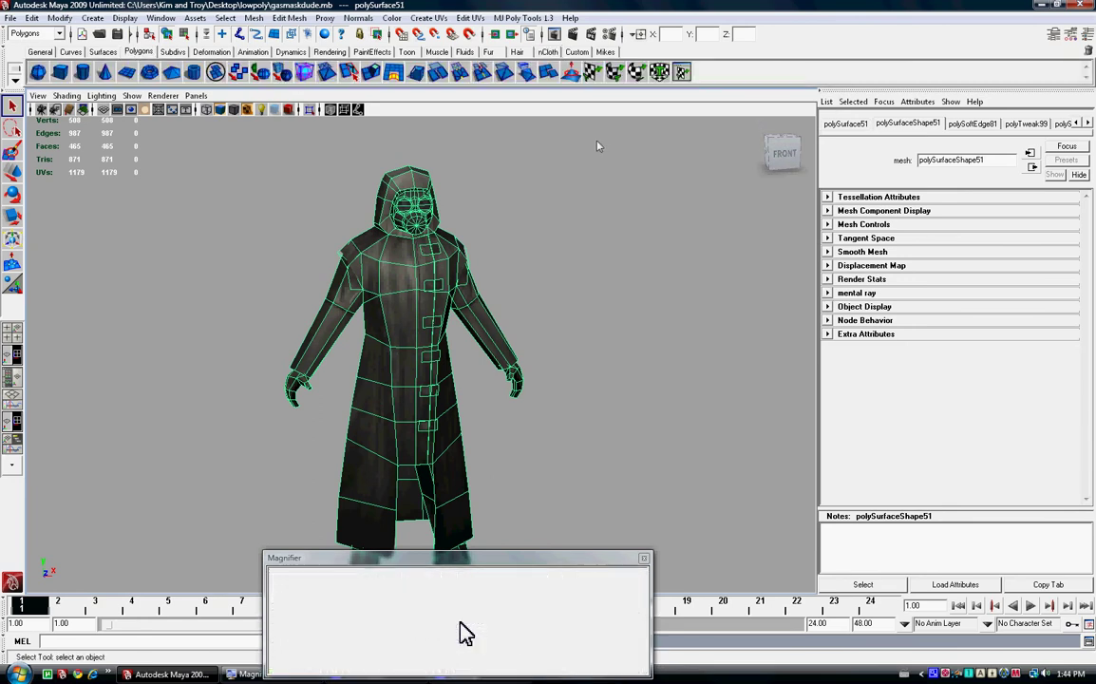
pyautogui.click(416, 53)
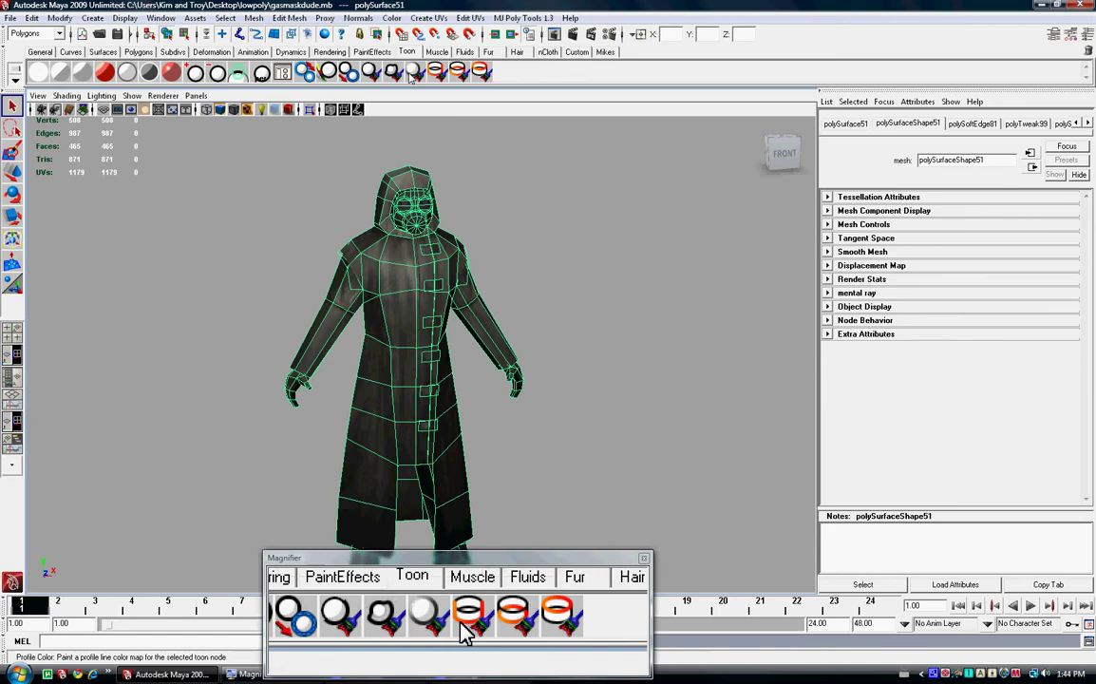
pyautogui.click(195, 74)
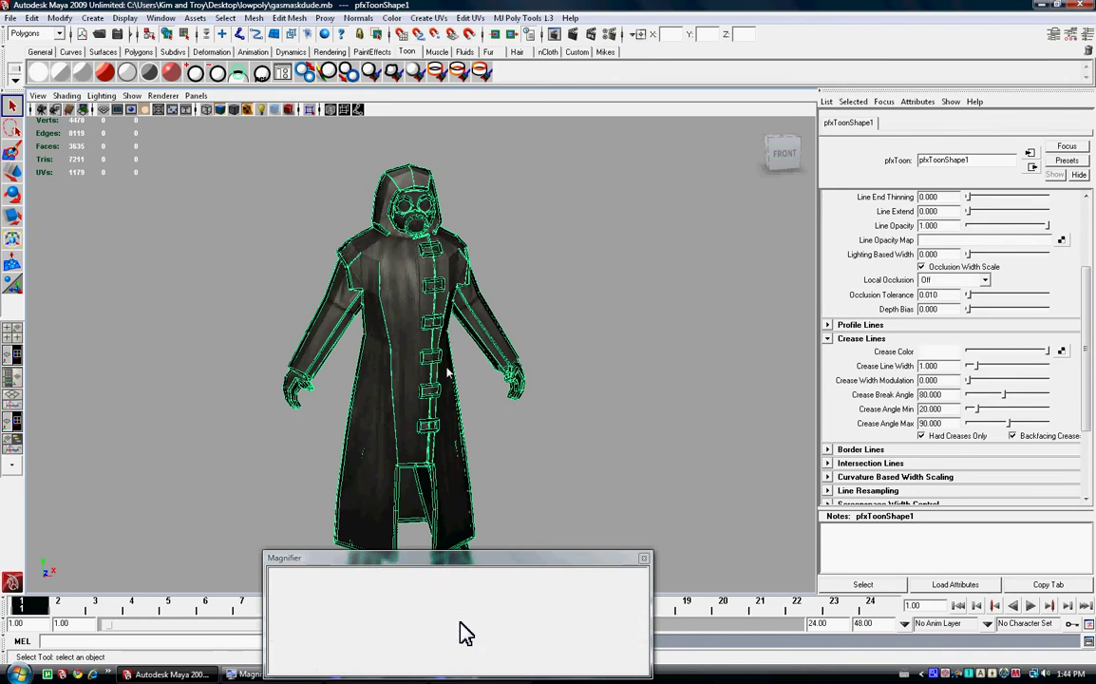
# Examine the toon outline on the character's coat, shoulders and gas mask from several angles
pyautogui.keyDown('alt'); pyautogui.moveTo(518, 398); pyautogui.dragTo(421, 400); pyautogui.keyUp('alt')
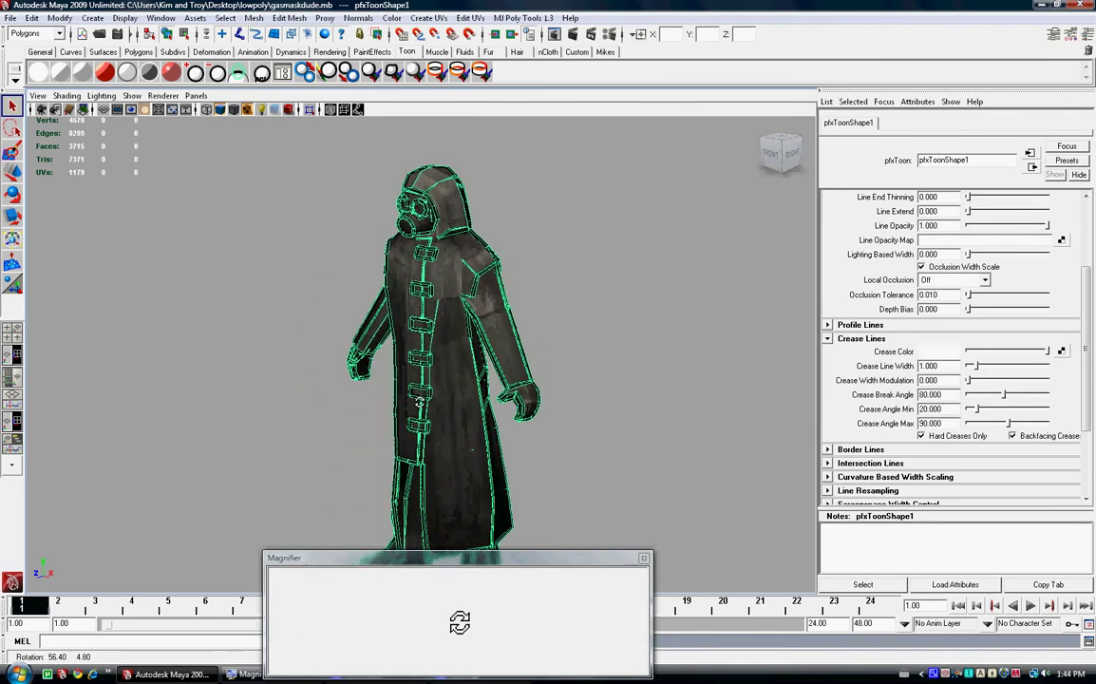
pyautogui.scroll(8, 424, 399)
pyautogui.keyDown('alt'); pyautogui.moveTo(447, 372); pyautogui.dragTo(450, 552, button='middle'); pyautogui.keyUp('alt')
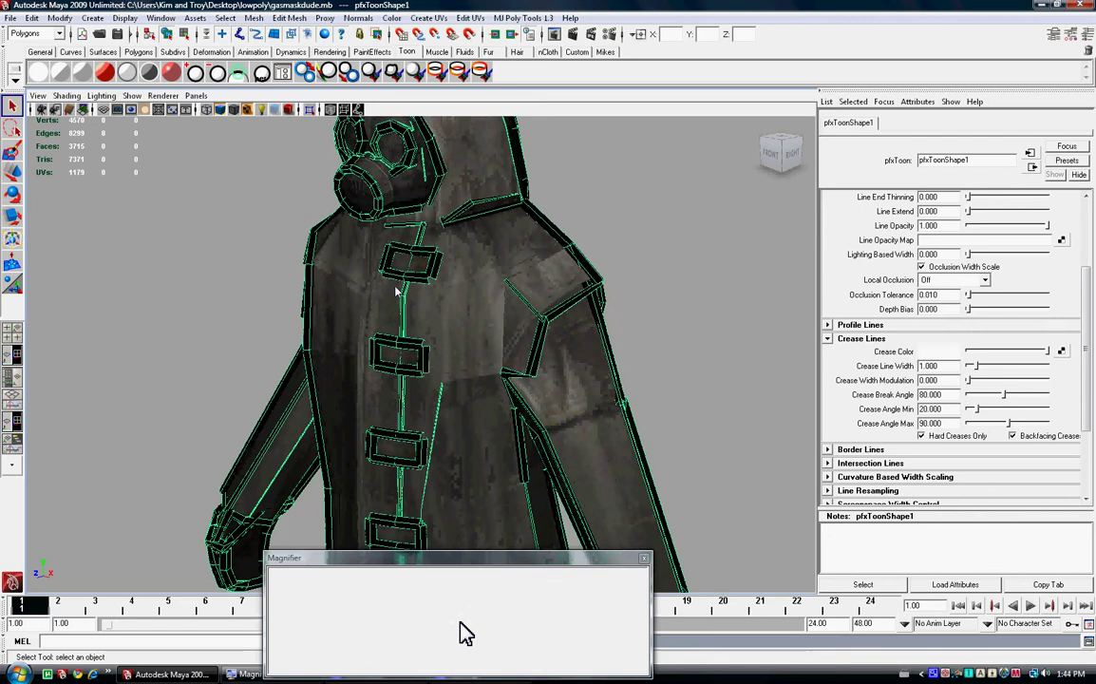
pyautogui.keyDown('alt'); pyautogui.moveTo(396, 290); pyautogui.dragTo(393, 397, button='middle'); pyautogui.keyUp('alt')
pyautogui.keyDown('alt'); pyautogui.moveTo(361, 382); pyautogui.dragTo(403, 350); pyautogui.keyUp('alt')
pyautogui.keyDown('alt'); pyautogui.moveTo(404, 349); pyautogui.dragTo(378, 335, button='middle'); pyautogui.keyUp('alt')
pyautogui.scroll(-4, 428, 357)
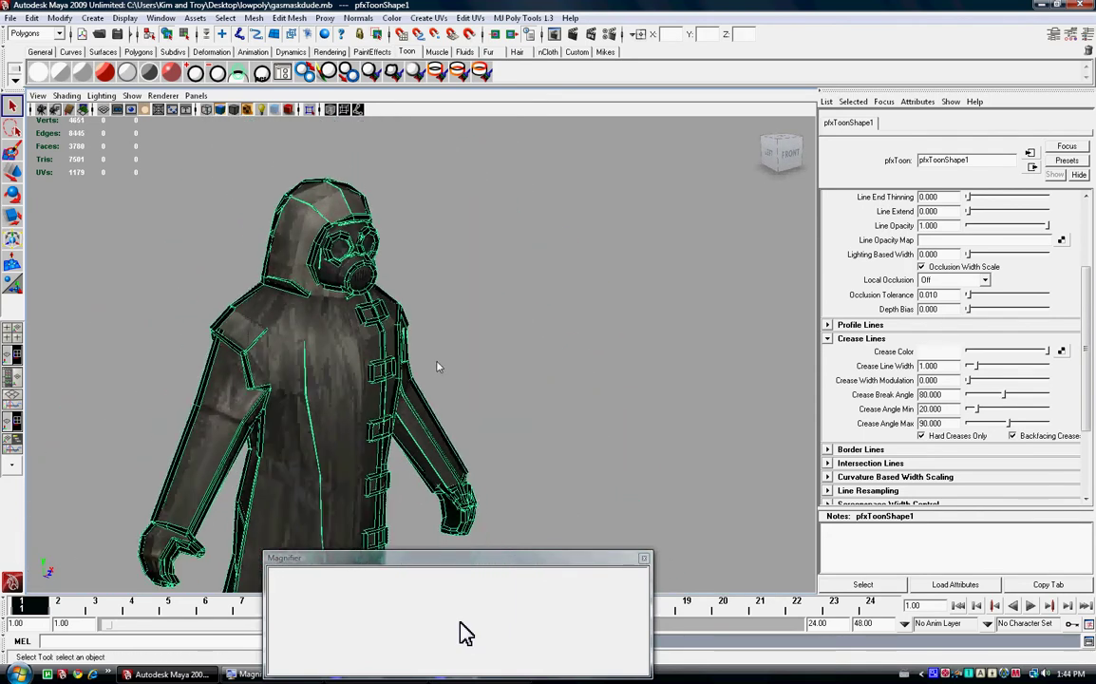
pyautogui.keyDown('alt'); pyautogui.moveTo(438, 365); pyautogui.dragTo(370, 366); pyautogui.keyUp('alt')
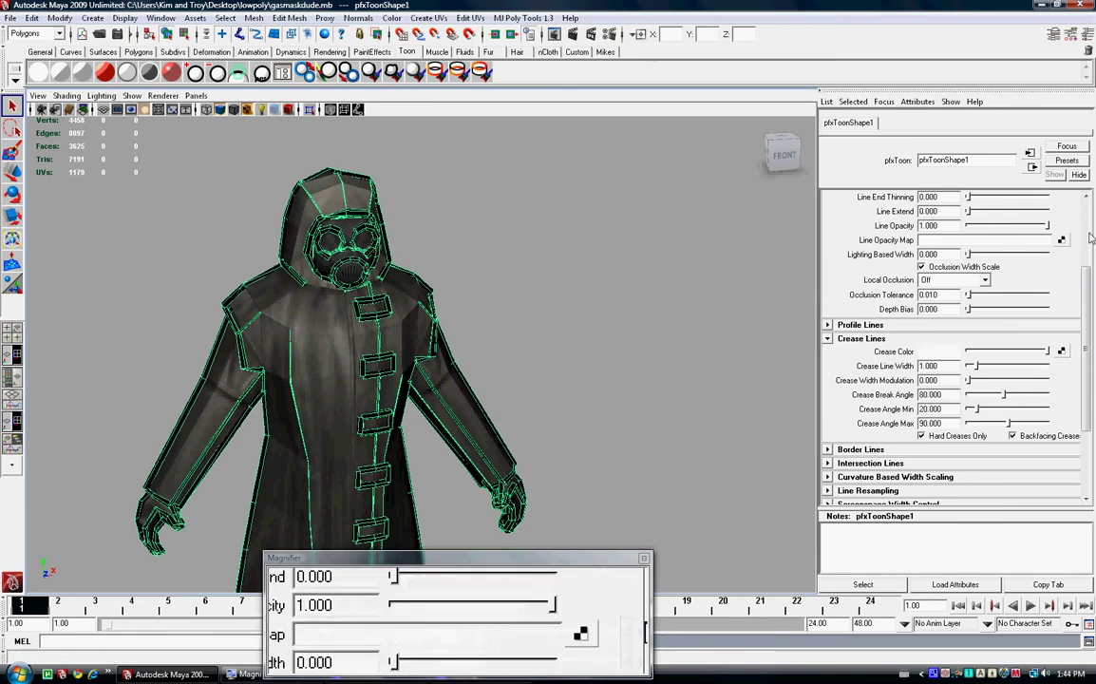
# Set the toon outline's profile lines and border lines to Off
pyautogui.scroll(3, 1090, 237)
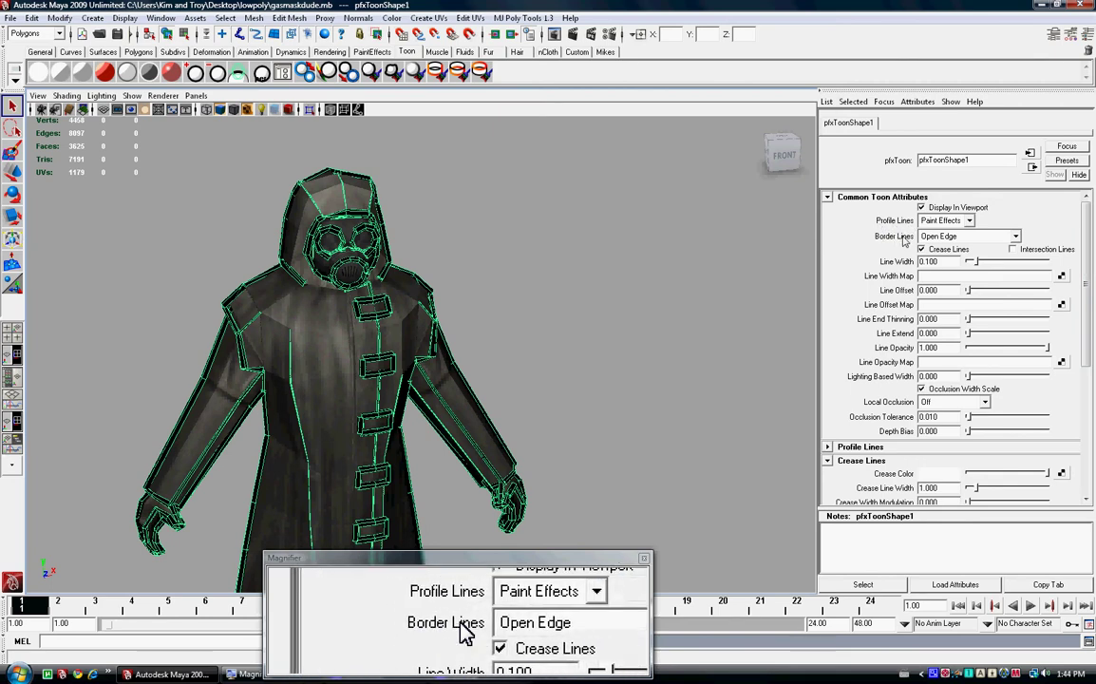
pyautogui.click(967, 221)
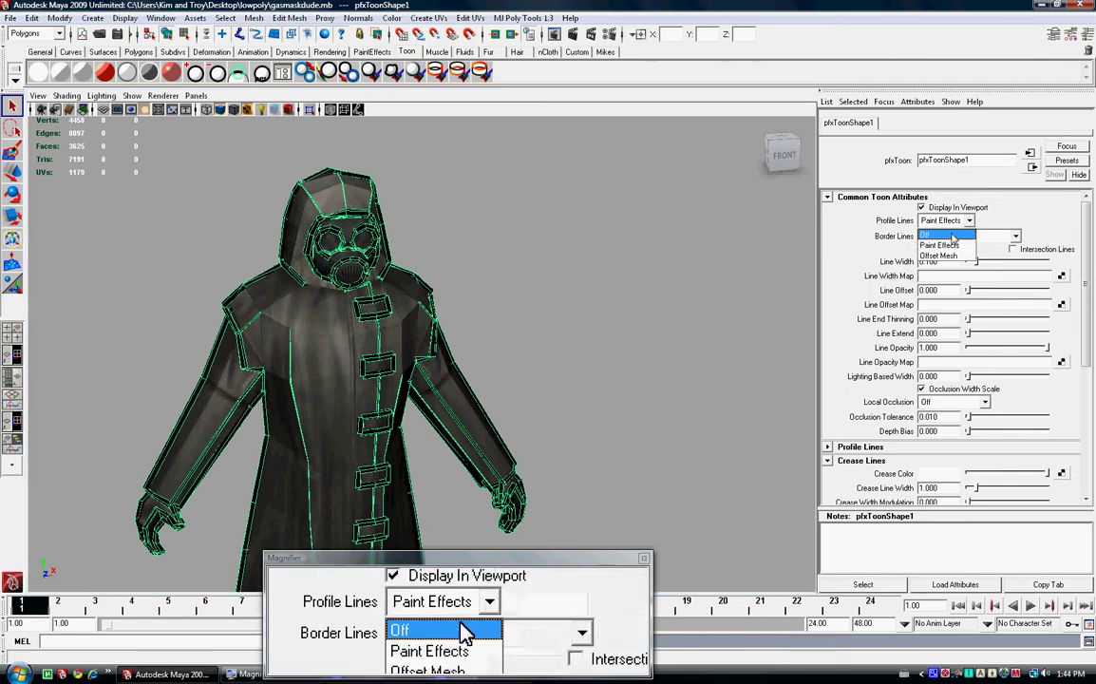
pyautogui.click(951, 236)
pyautogui.click(1015, 236)
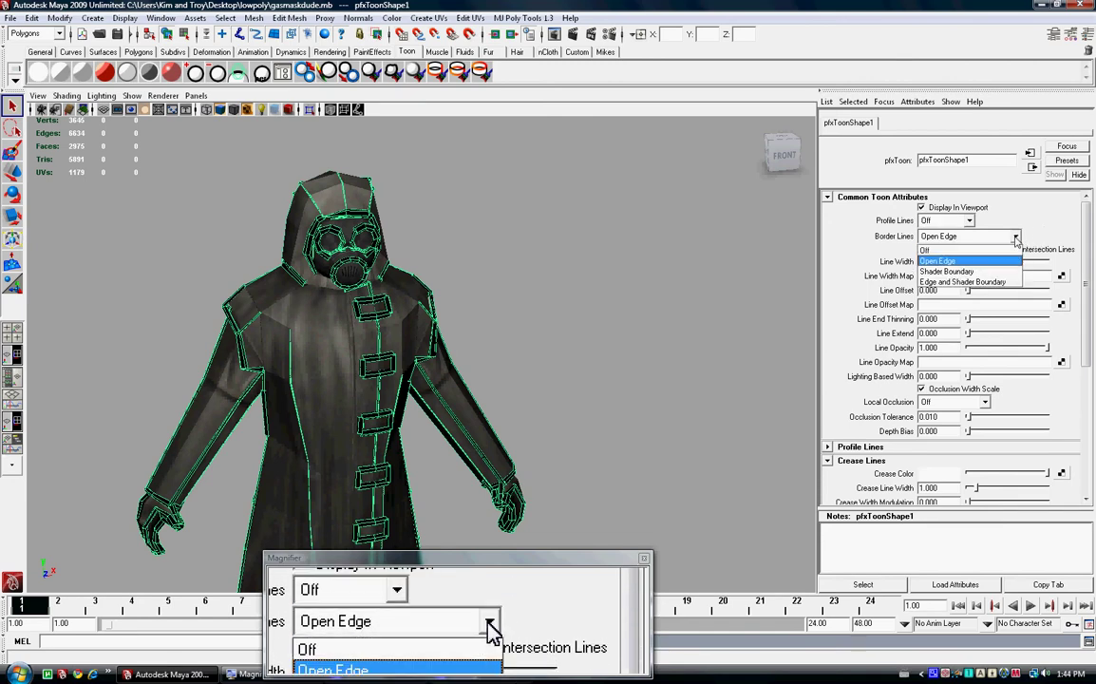
pyautogui.click(974, 250)
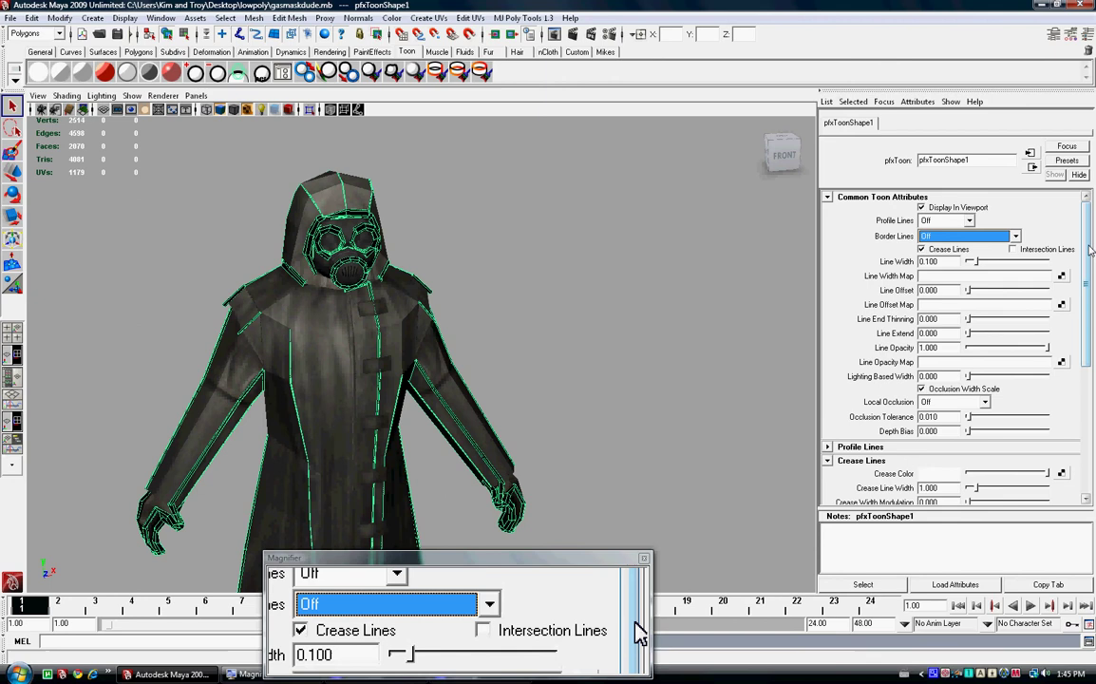
# Set the toon outline's Crease Break Angle, Crease Angle Min and Crease Angle Max to 0
pyautogui.moveTo(1091, 249); pyautogui.dragTo(1089, 342)
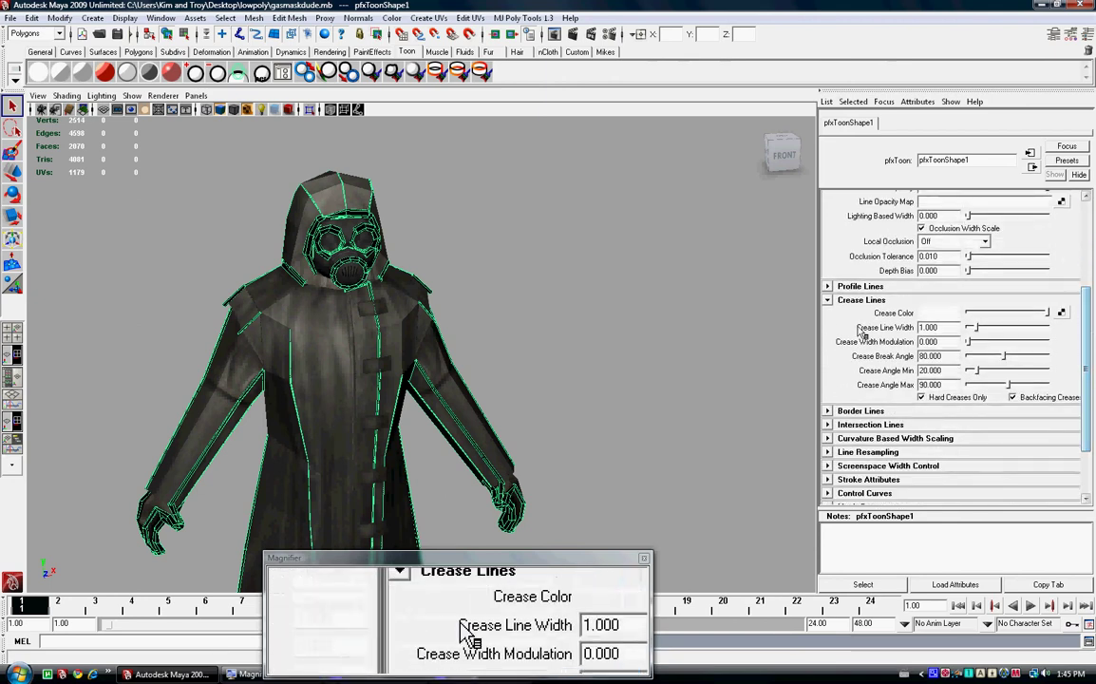
pyautogui.click(842, 300)
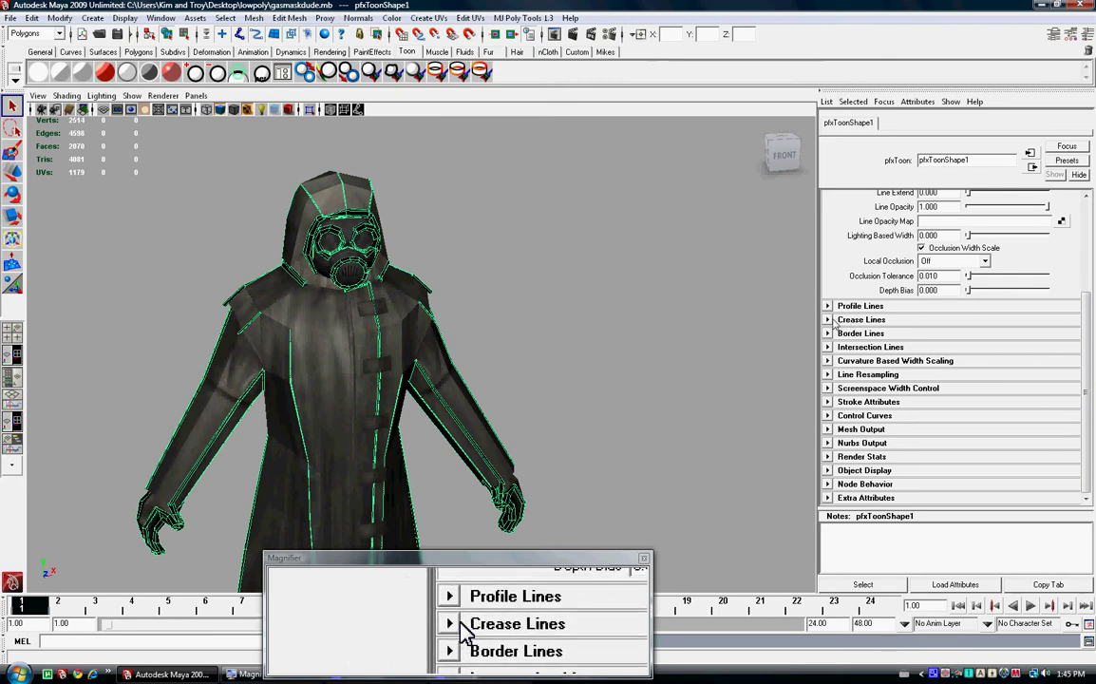
pyautogui.click(827, 320)
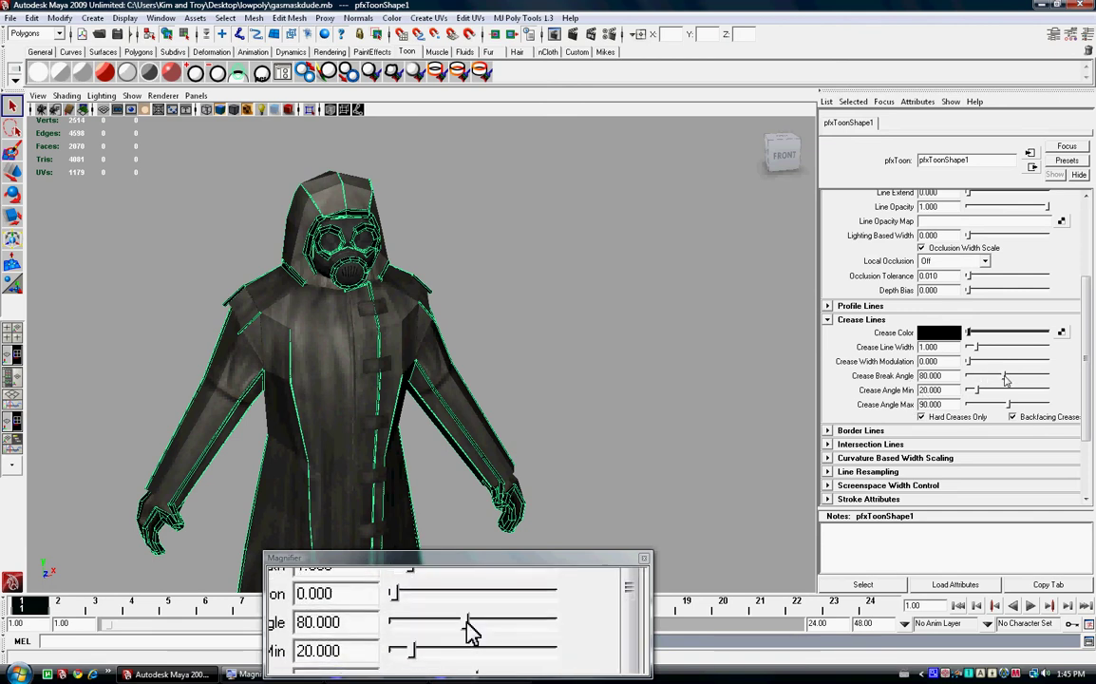
pyautogui.moveTo(1004, 376)
pyautogui.mouseDown()
pyautogui.moveTo(930, 384)
pyautogui.moveTo(1011, 405)
pyautogui.moveTo(944, 418)
pyautogui.mouseUp()
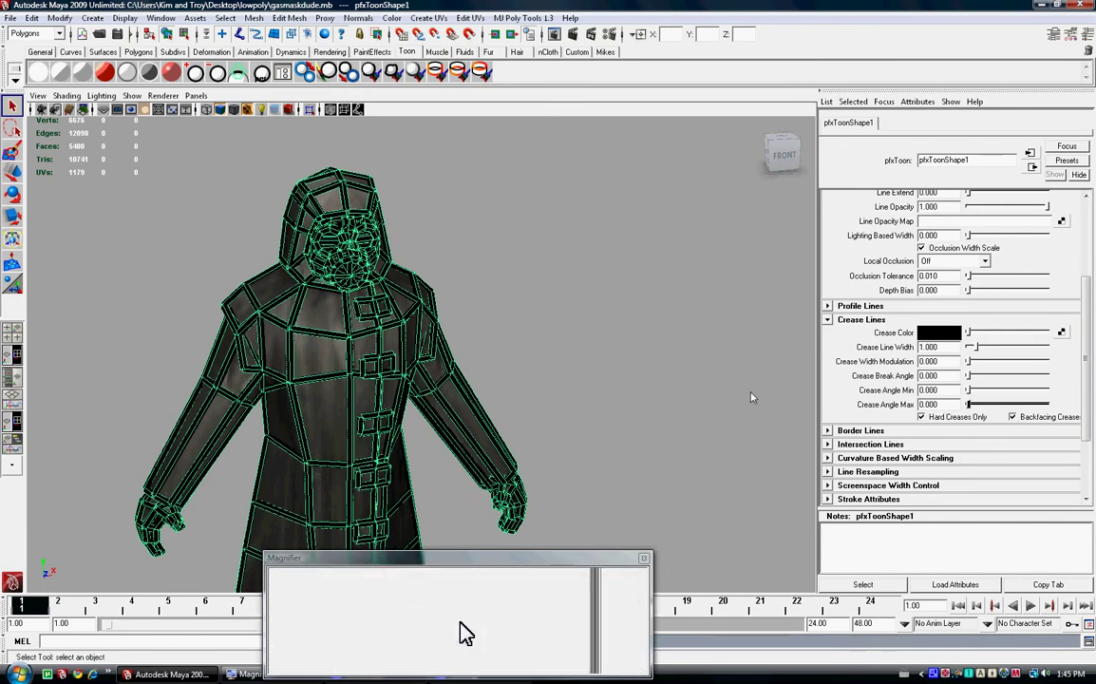
# Inspect the crease lines up close and set the toon outline's crease color to white
pyautogui.keyDown('alt'); pyautogui.moveTo(719, 366); pyautogui.dragTo(706, 414); pyautogui.keyUp('alt')
pyautogui.keyDown('alt'); pyautogui.moveTo(600, 434); pyautogui.dragTo(629, 403, button='middle'); pyautogui.keyUp('alt')
pyautogui.scroll(5, 636, 380)
pyautogui.keyDown('alt'); pyautogui.moveTo(645, 353); pyautogui.dragTo(626, 496, button='middle'); pyautogui.keyUp('alt')
pyautogui.scroll(-5, 626, 500)
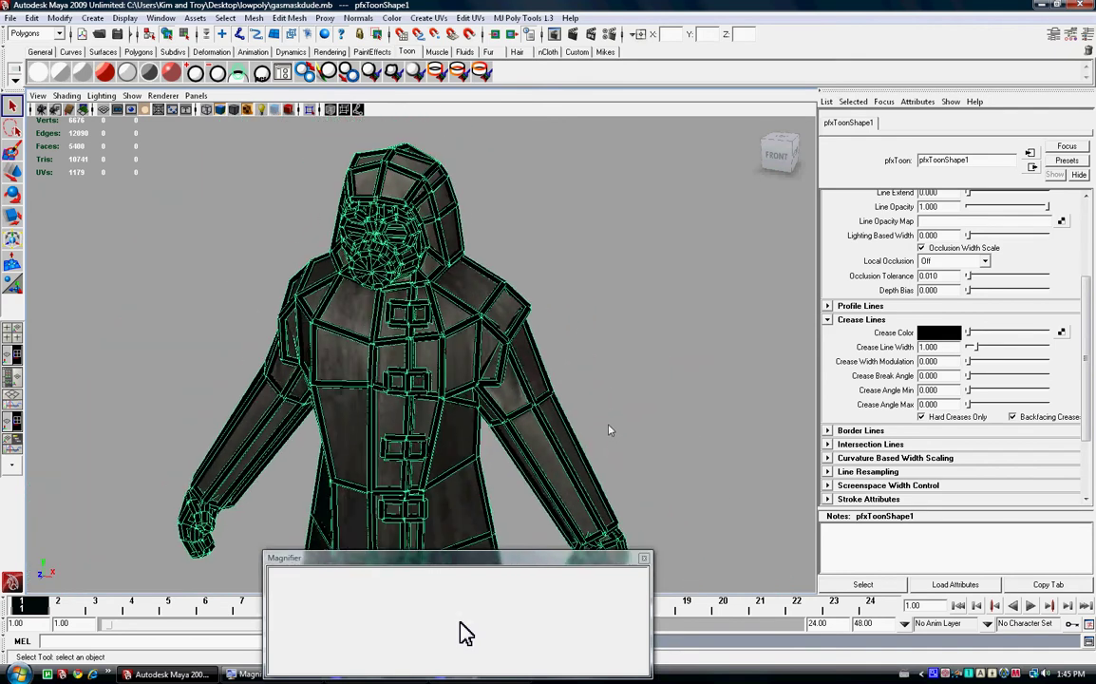
pyautogui.keyDown('alt'); pyautogui.moveTo(548, 382); pyautogui.dragTo(471, 280); pyautogui.keyUp('alt')
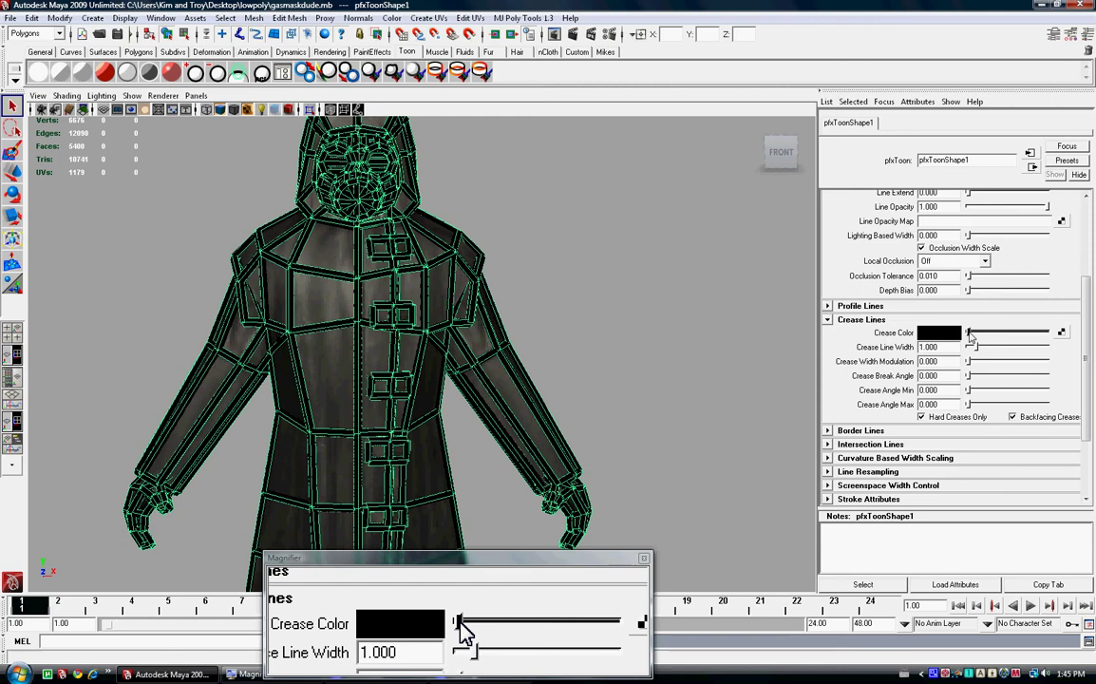
pyautogui.moveTo(969, 334); pyautogui.dragTo(1048, 332)
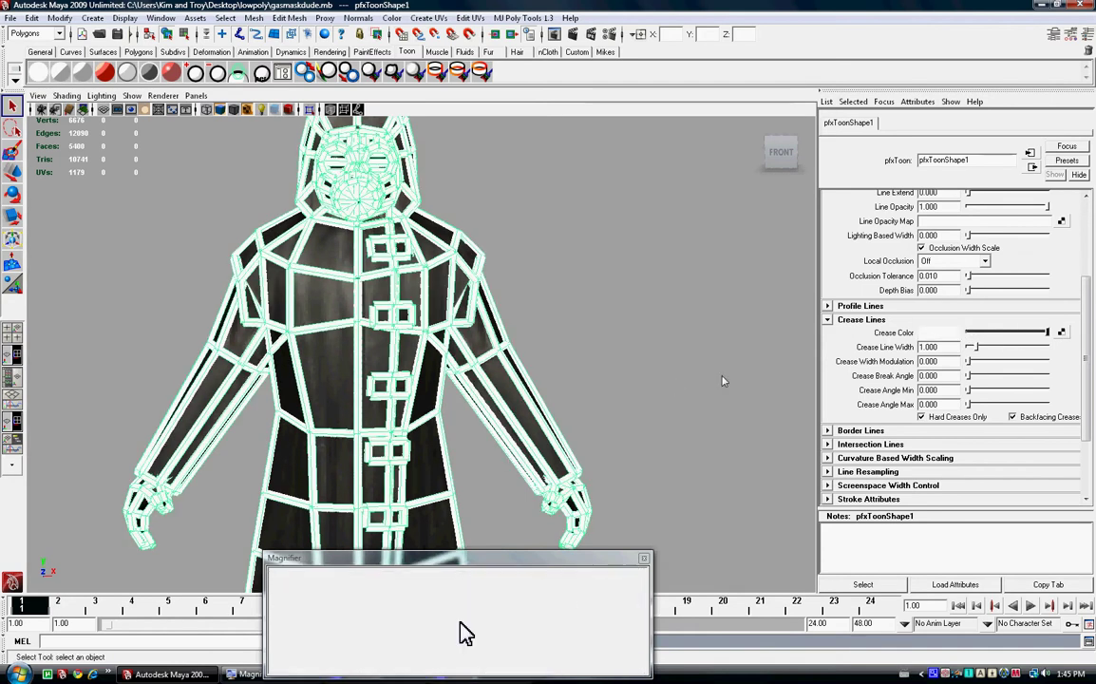
# Map a Ramp texture to the toon outline's crease color and view the whole character
pyautogui.keyDown('alt'); pyautogui.moveTo(578, 326); pyautogui.dragTo(629, 361); pyautogui.keyUp('alt')
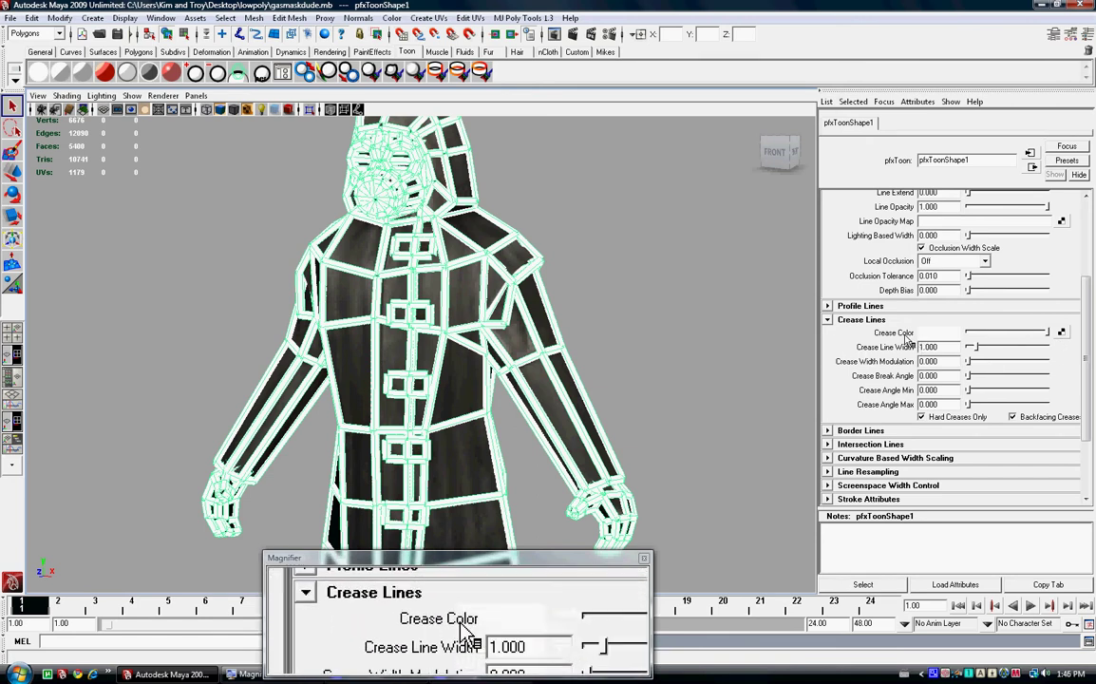
pyautogui.click(1063, 332)
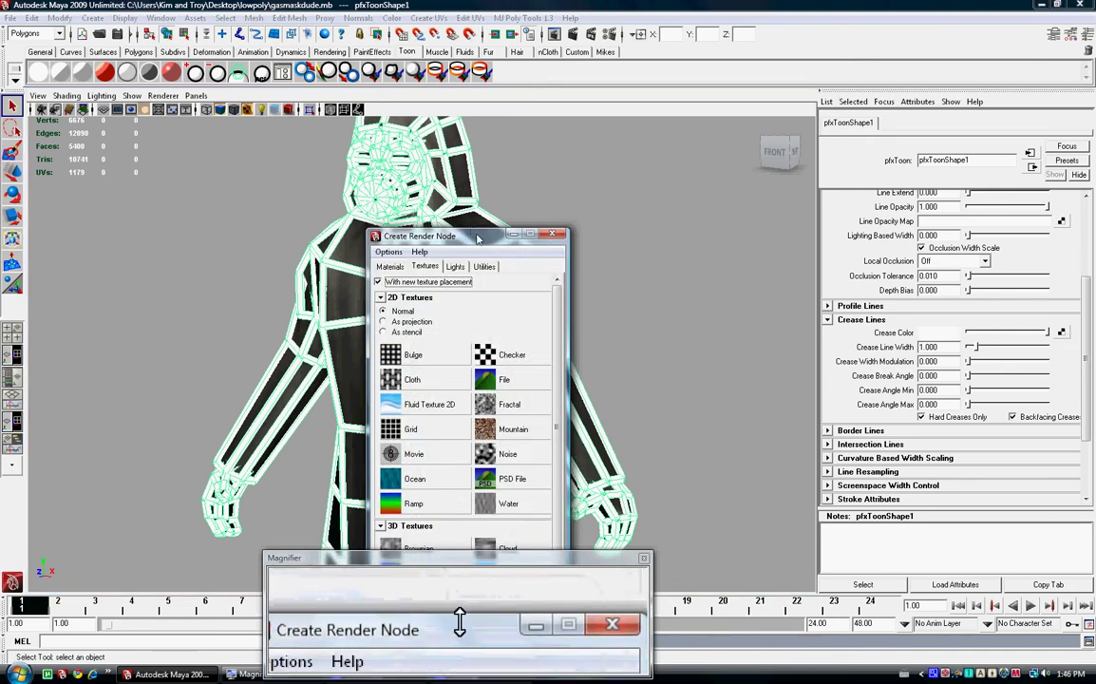
pyautogui.moveTo(480, 253); pyautogui.dragTo(633, 57)
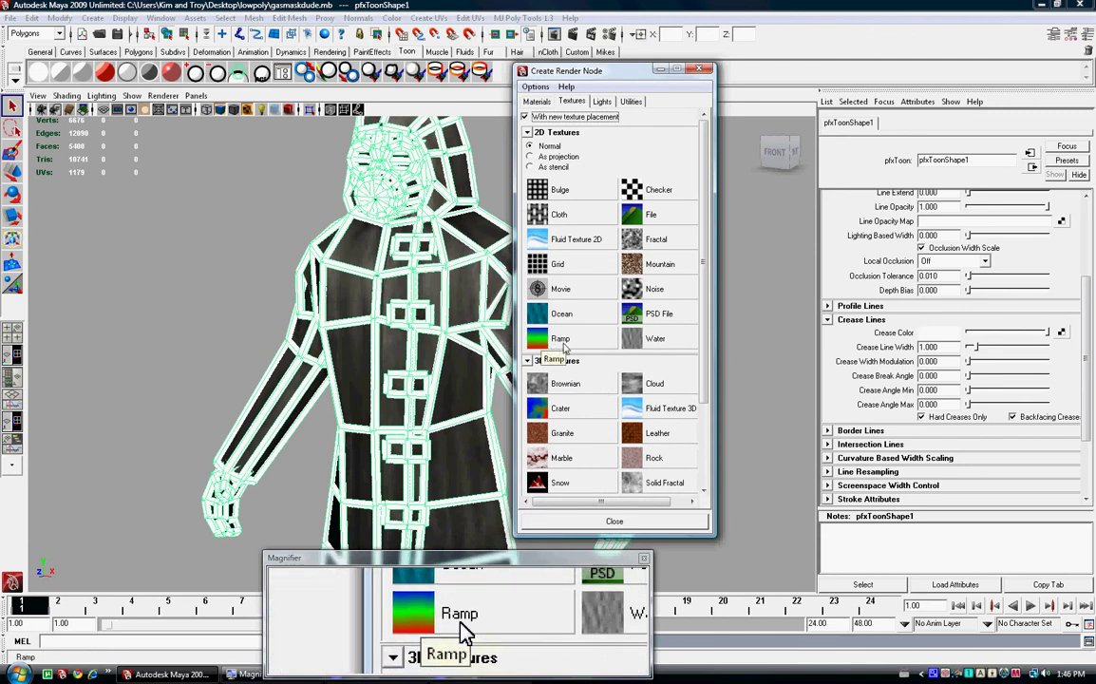
pyautogui.click(563, 339)
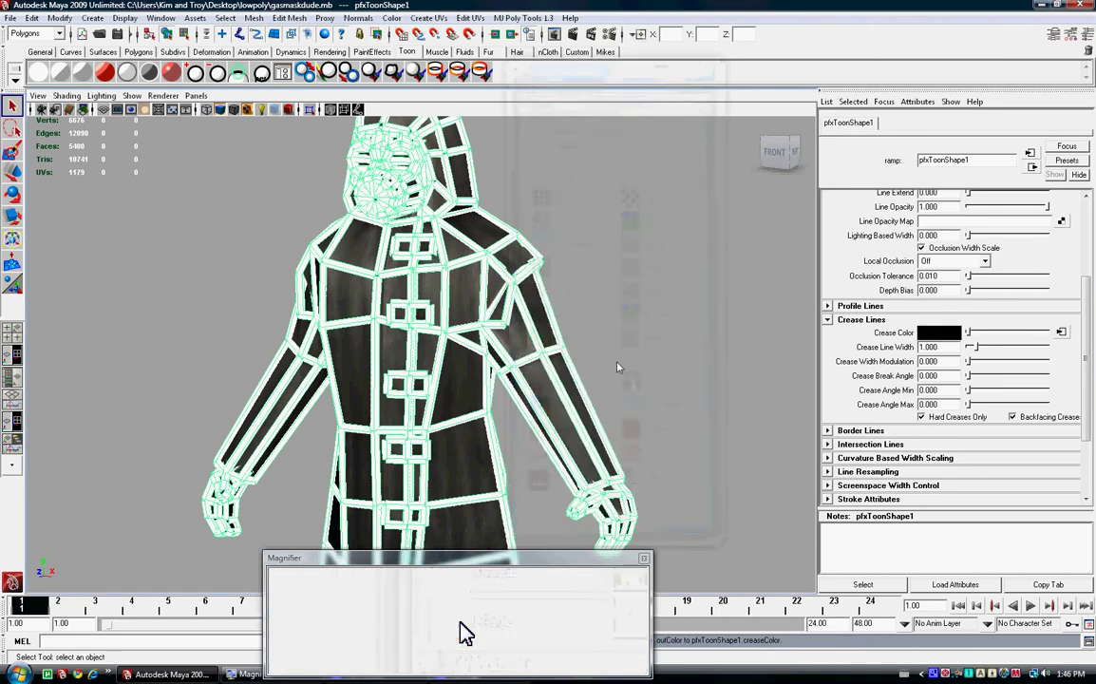
pyautogui.keyDown('alt'); pyautogui.moveTo(678, 428); pyautogui.dragTo(570, 457, button='right'); pyautogui.keyUp('alt')
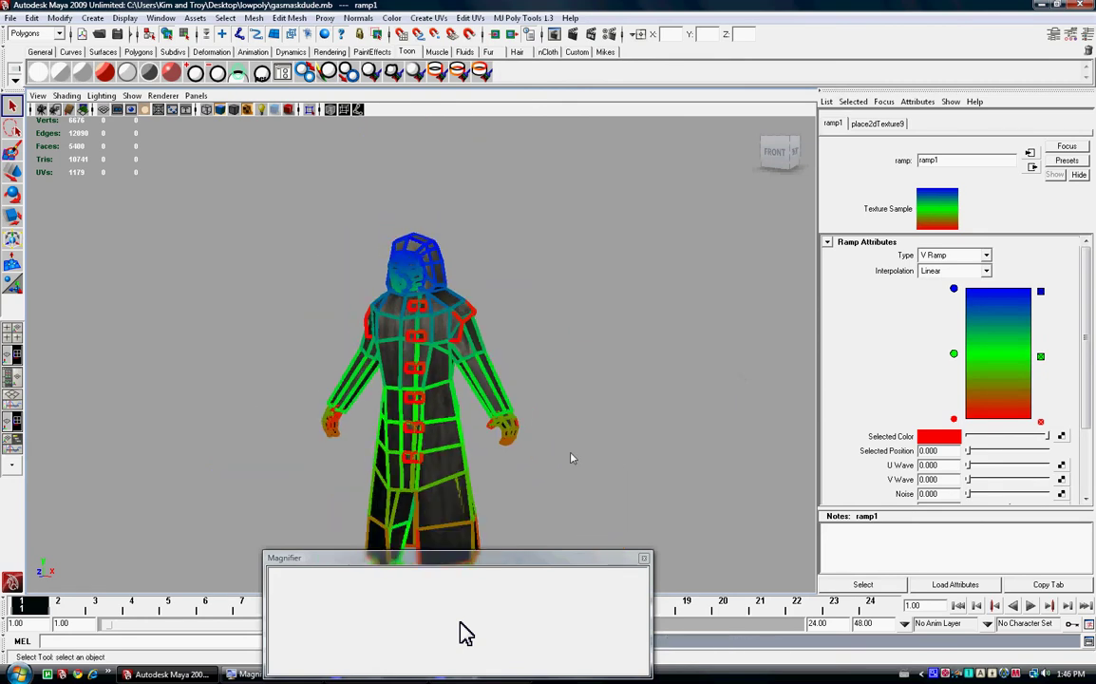
pyautogui.keyDown('alt'); pyautogui.moveTo(570, 457); pyautogui.dragTo(597, 398); pyautogui.keyUp('alt')
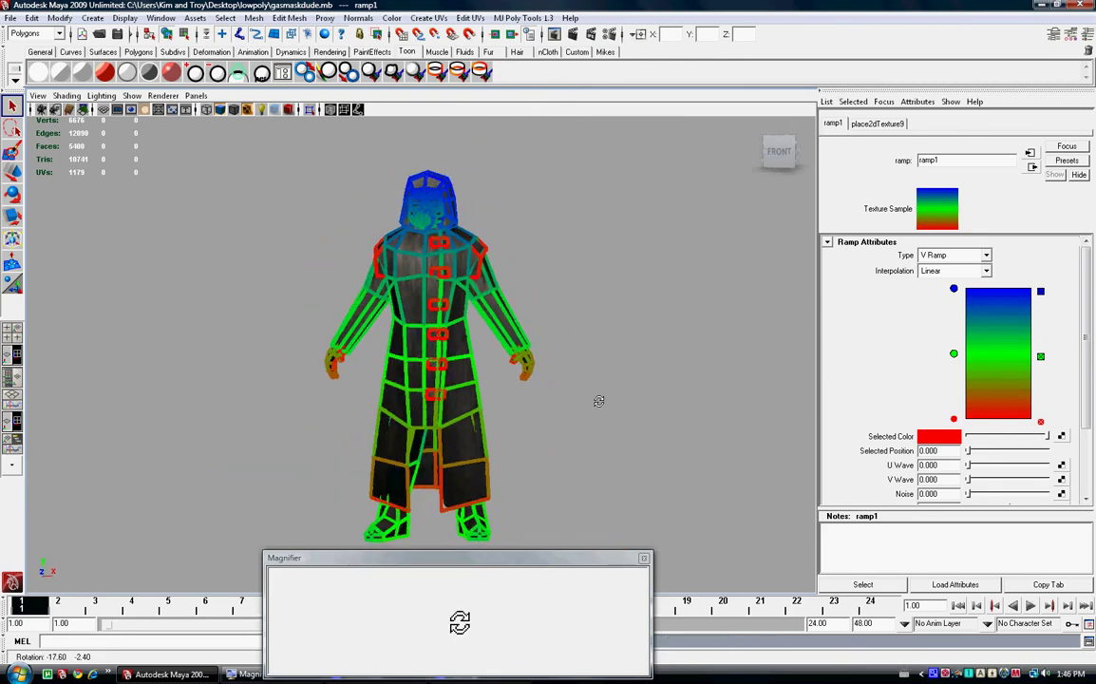
# Clear the current selection and select the character mesh again
pyautogui.click(505, 241)
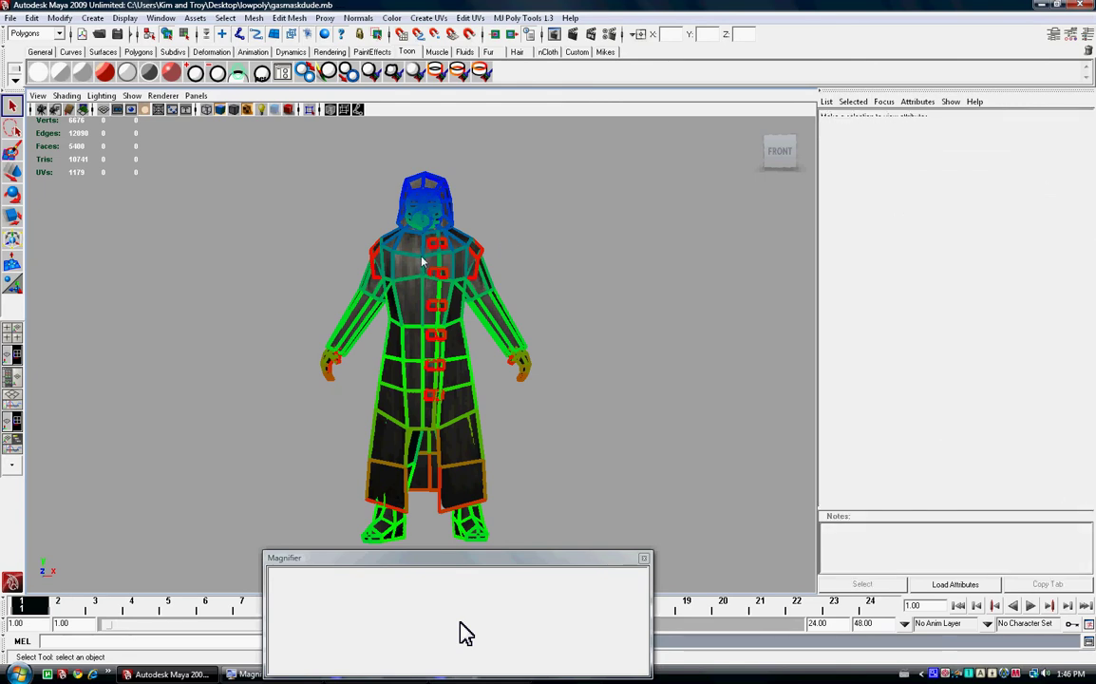
pyautogui.click(424, 262)
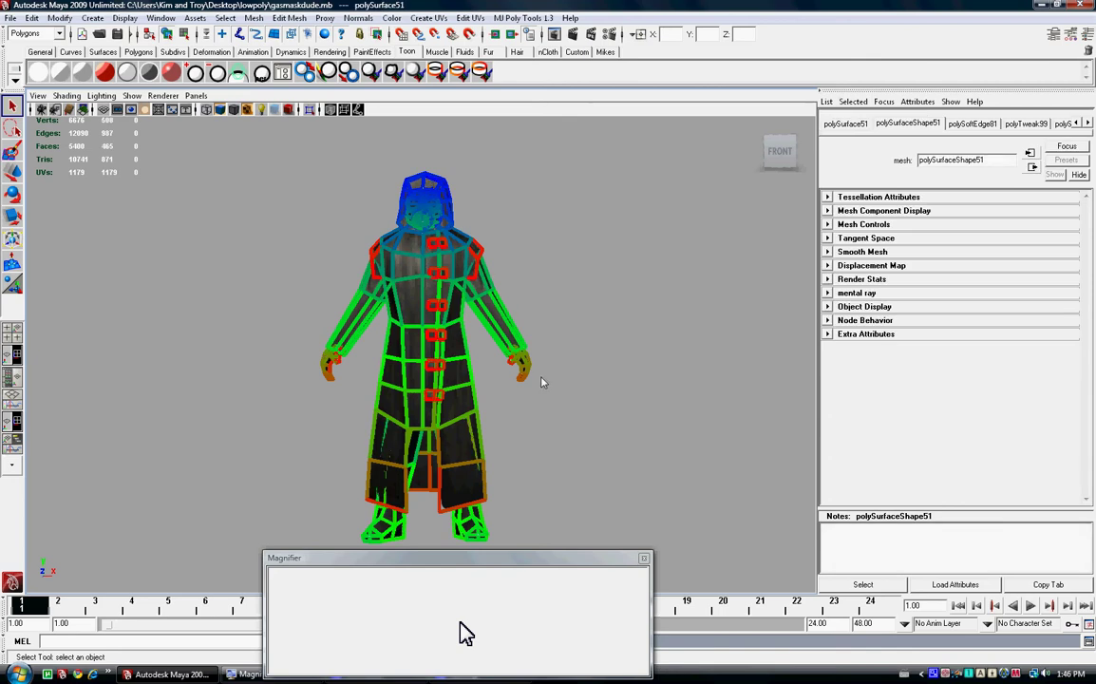
pyautogui.scroll(3, 542, 382)
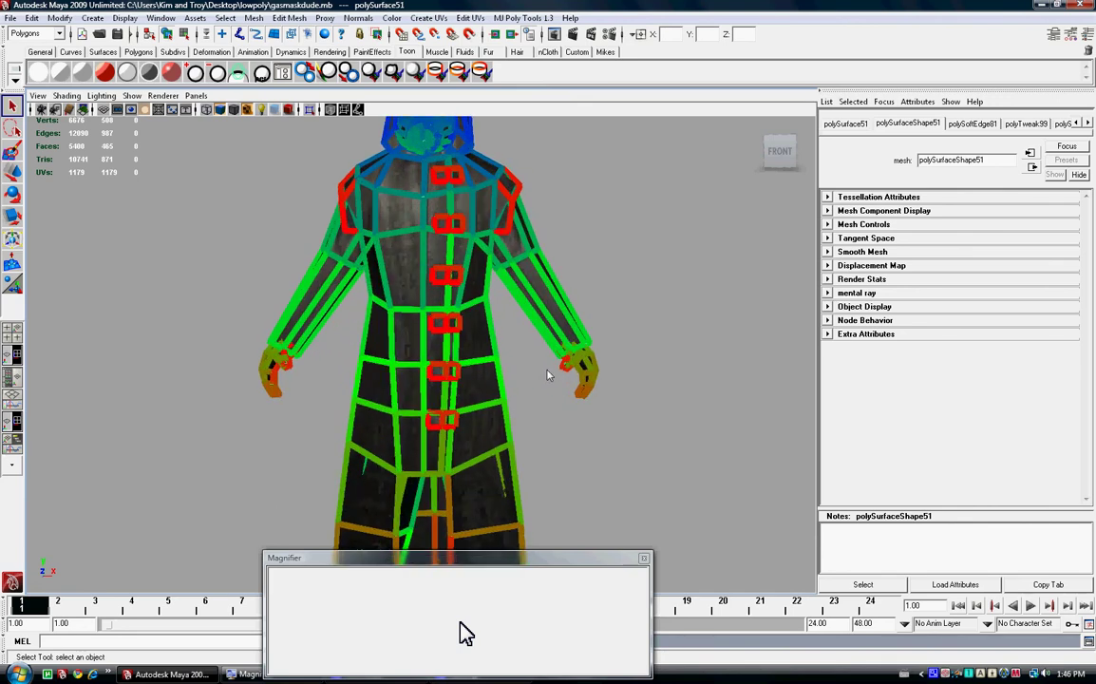
pyautogui.click(574, 363)
pyautogui.click(589, 357)
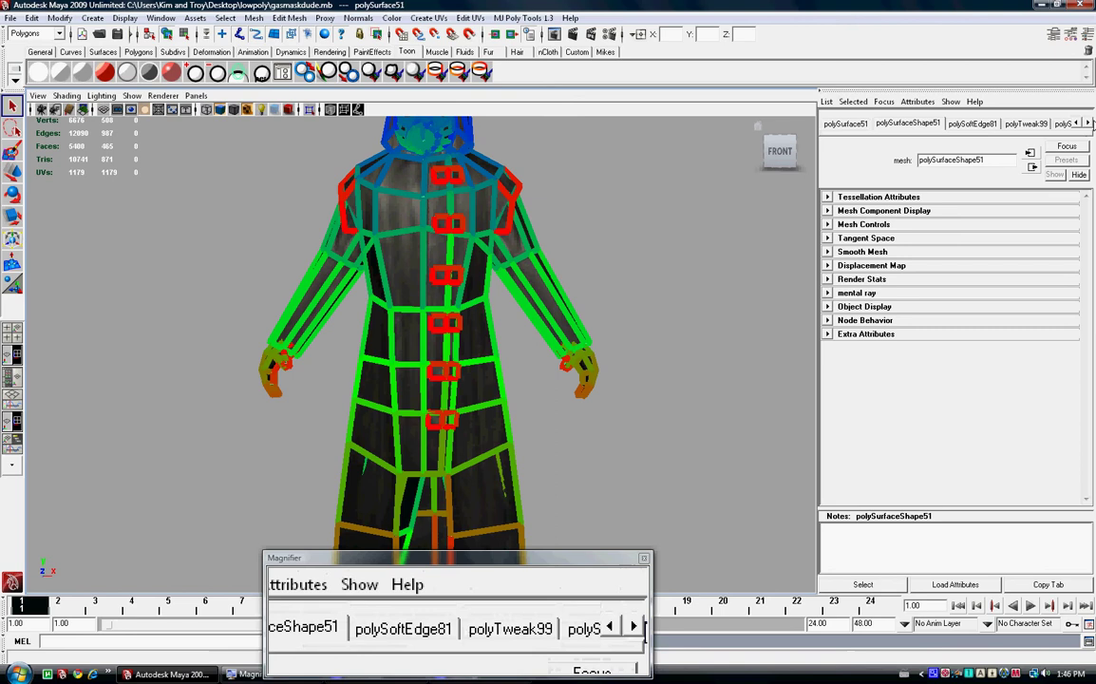
# Open the attributes of the toon outline node pfxToonShape1 connected to the character mesh and go to its Crease Lines settings
pyautogui.click(1089, 125)
pyautogui.click(1090, 125)
pyautogui.click(1090, 125)
pyautogui.click(1089, 124)
pyautogui.click(1090, 125)
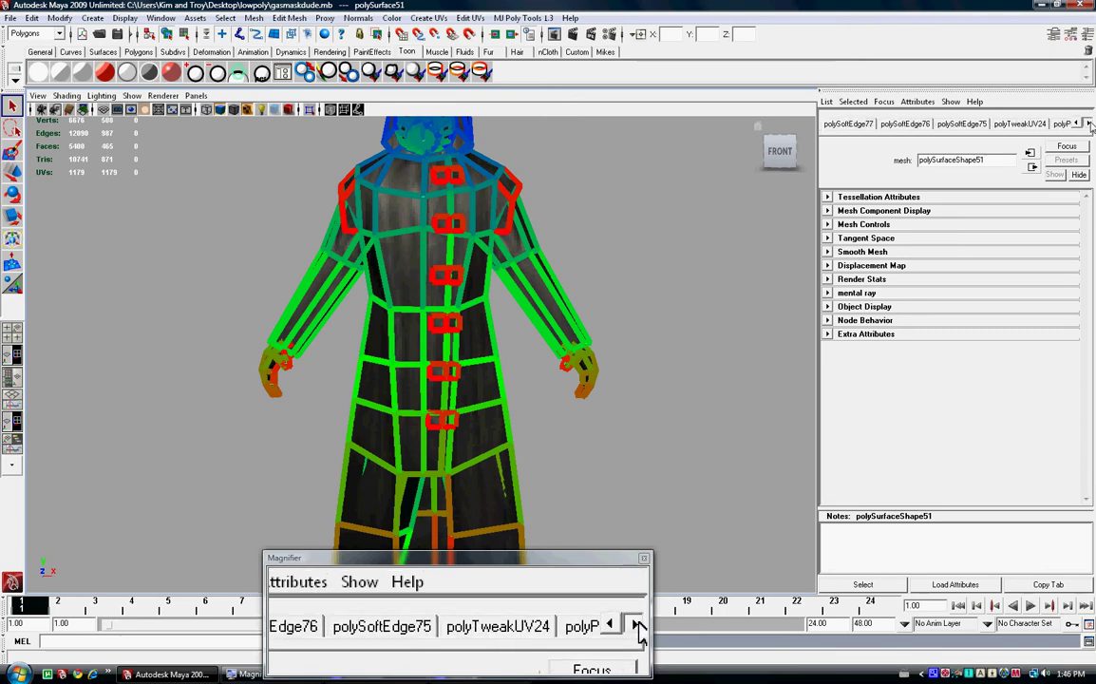
pyautogui.click(1090, 125)
pyautogui.click(1090, 125)
pyautogui.click(1090, 125)
pyautogui.click(1090, 124)
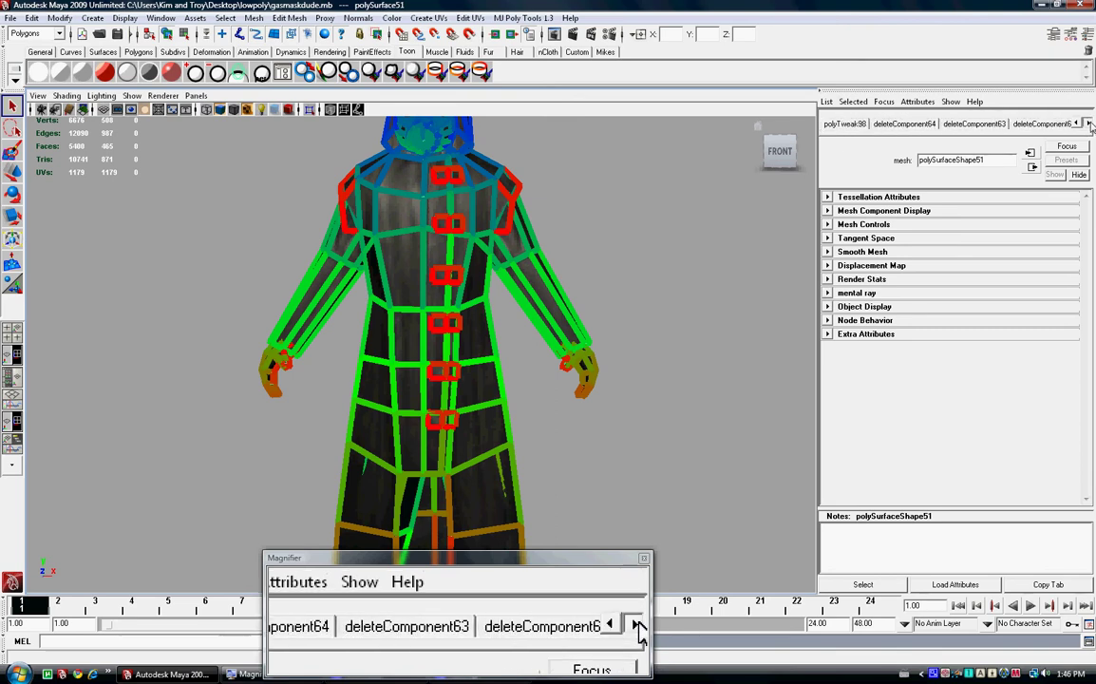
pyautogui.click(1090, 124)
pyautogui.click(1090, 125)
pyautogui.click(1090, 124)
pyautogui.click(1090, 124)
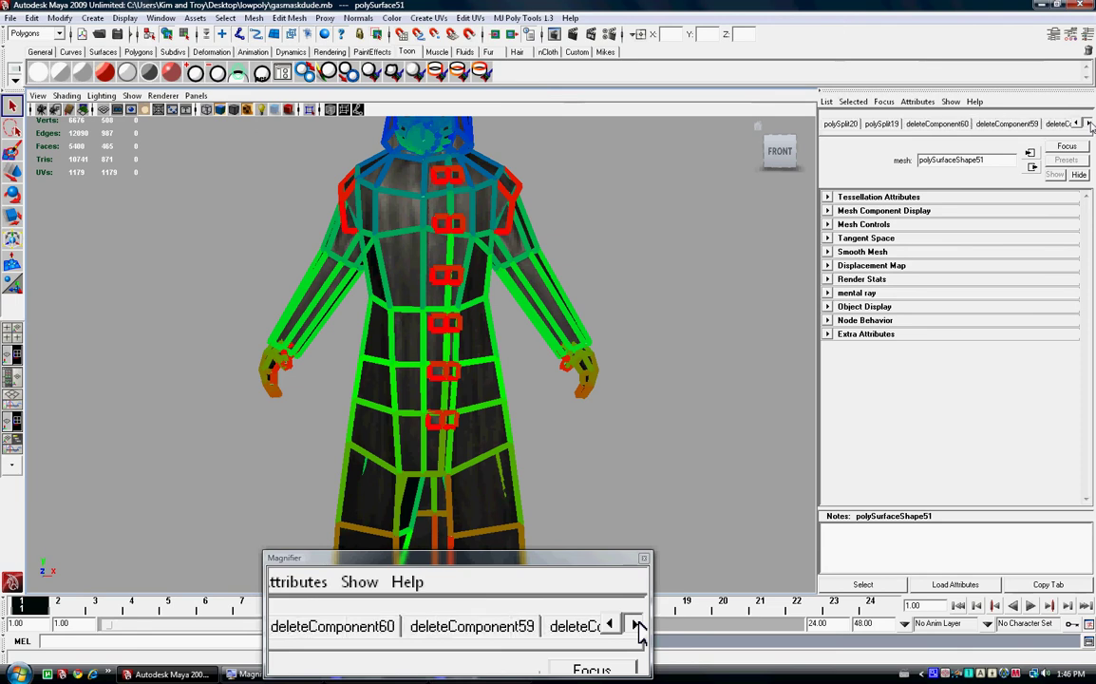
pyautogui.click(1090, 124)
pyautogui.click(1090, 124)
pyautogui.click(1090, 124)
pyautogui.click(1090, 125)
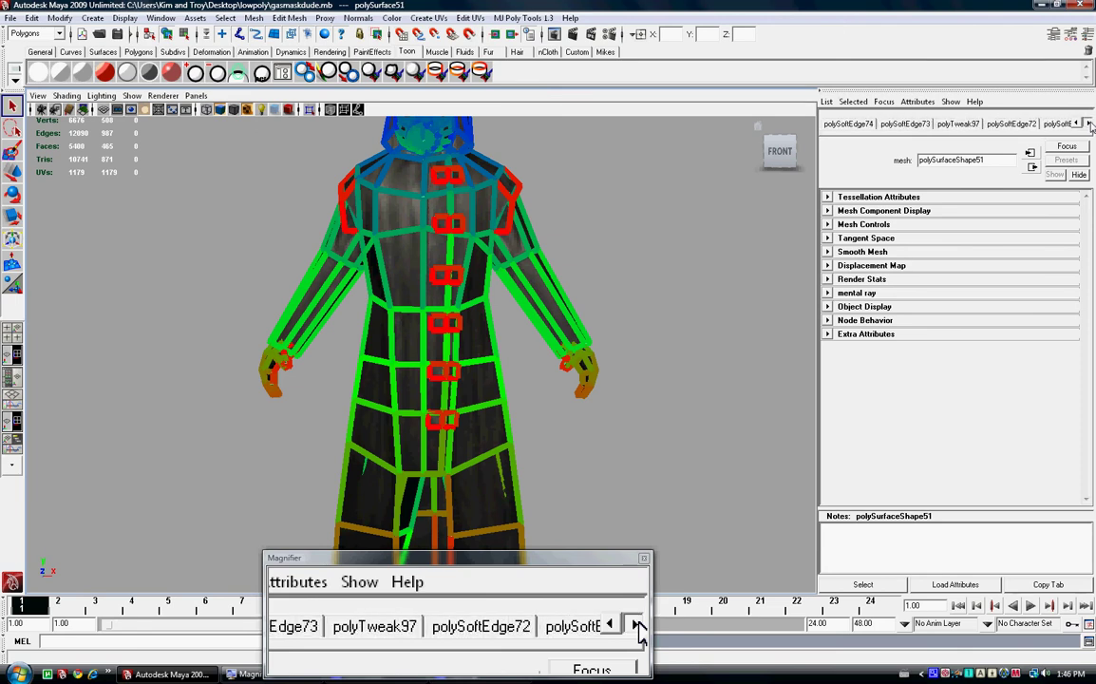
pyautogui.click(1090, 125)
pyautogui.click(1090, 125)
pyautogui.click(1089, 124)
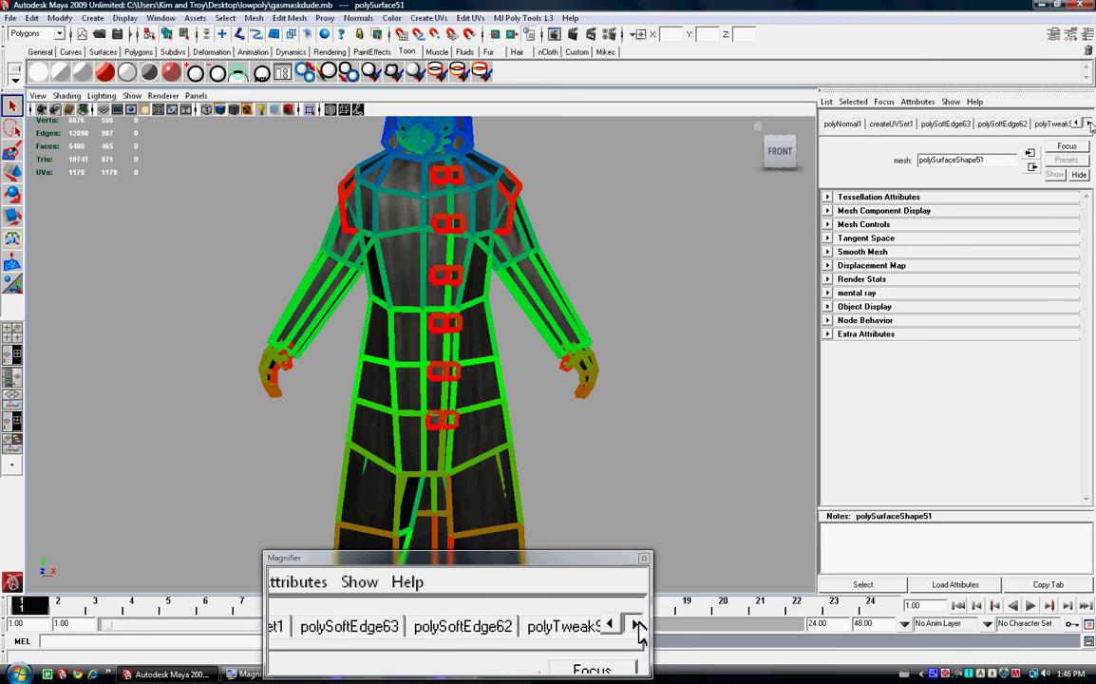
pyautogui.click(1089, 125)
pyautogui.click(1090, 124)
pyautogui.click(1090, 124)
pyautogui.click(1090, 124)
pyautogui.click(1090, 125)
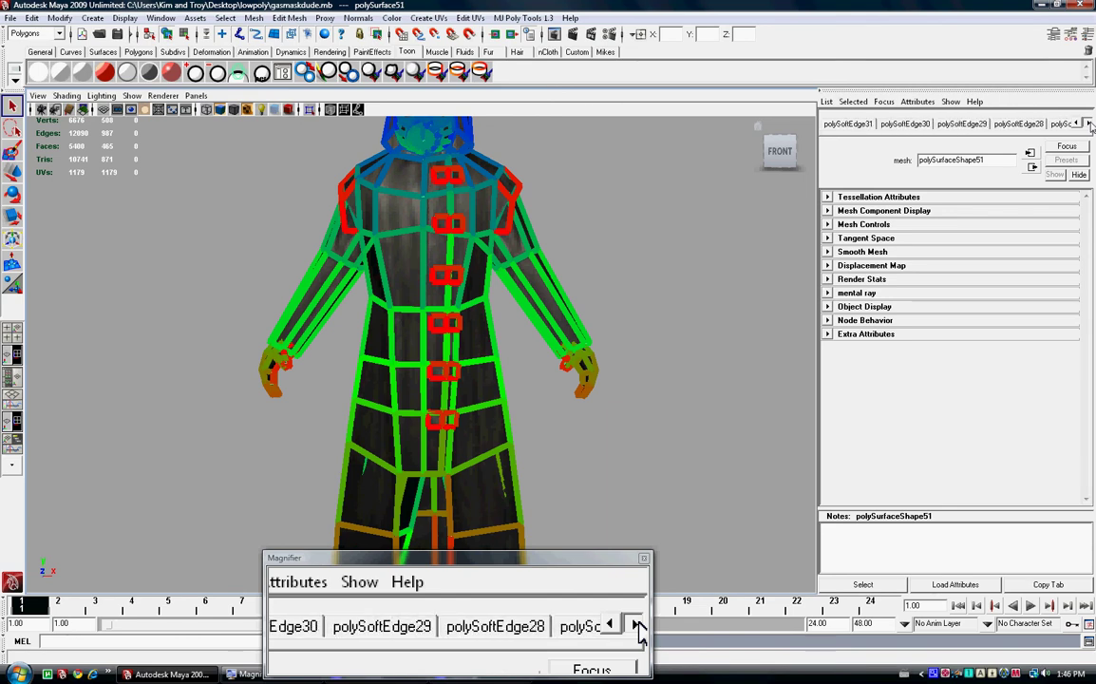
pyautogui.click(1090, 125)
pyautogui.click(1090, 125)
pyautogui.click(1090, 125)
pyautogui.click(1090, 125)
pyautogui.click(1089, 124)
pyautogui.click(1090, 125)
pyautogui.click(1089, 125)
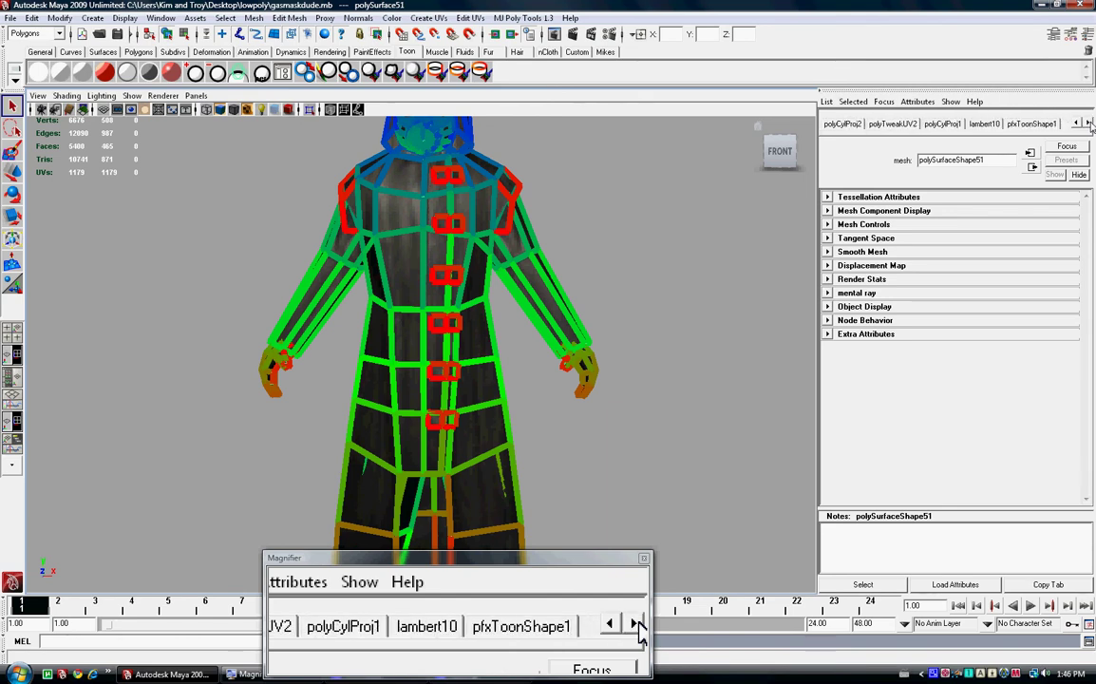
pyautogui.click(1026, 125)
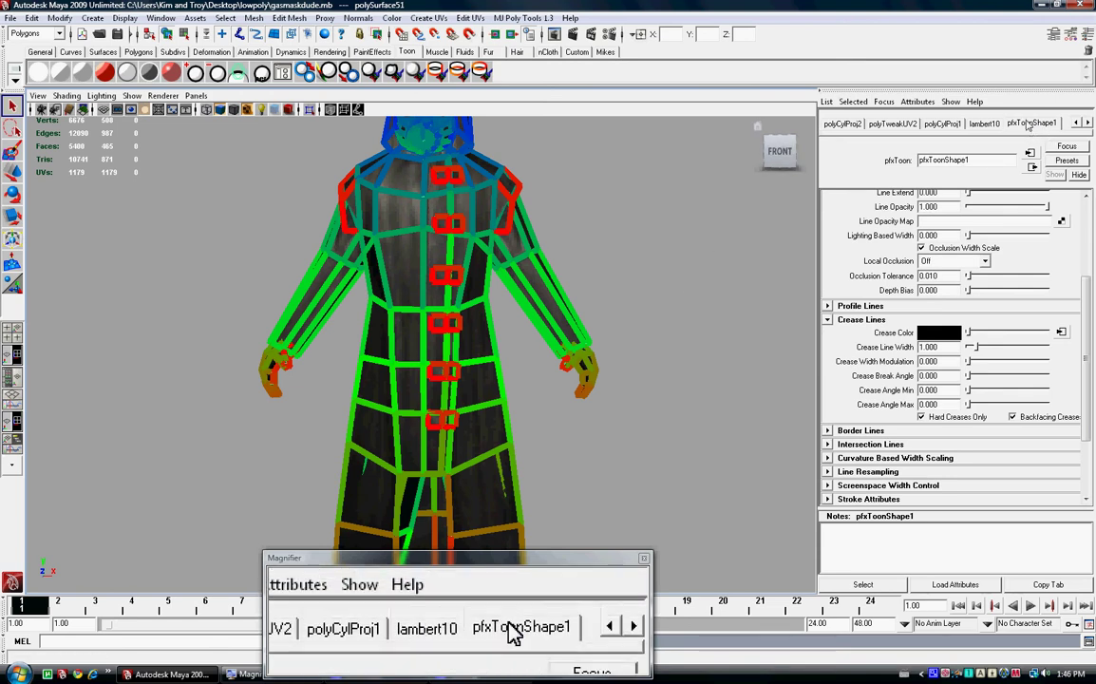
pyautogui.moveTo(1091, 380); pyautogui.dragTo(1094, 410)
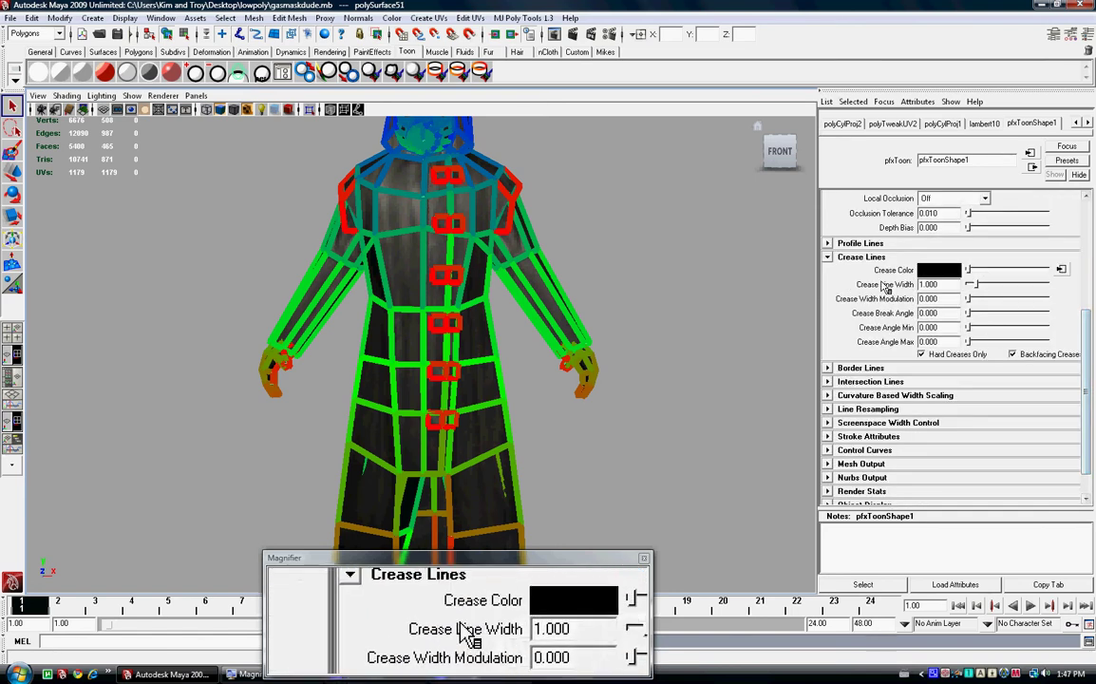
# Render the current frame of the character's upper body to check the crease lines, and close the render
pyautogui.scroll(5, 516, 314)
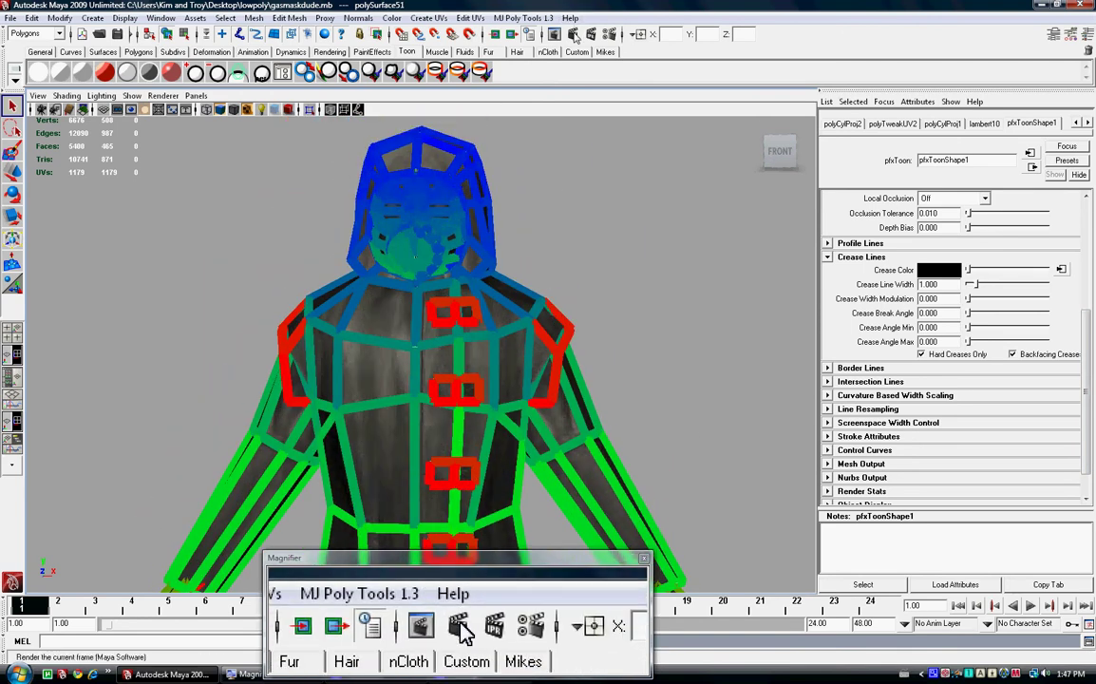
pyautogui.click(514, 34)
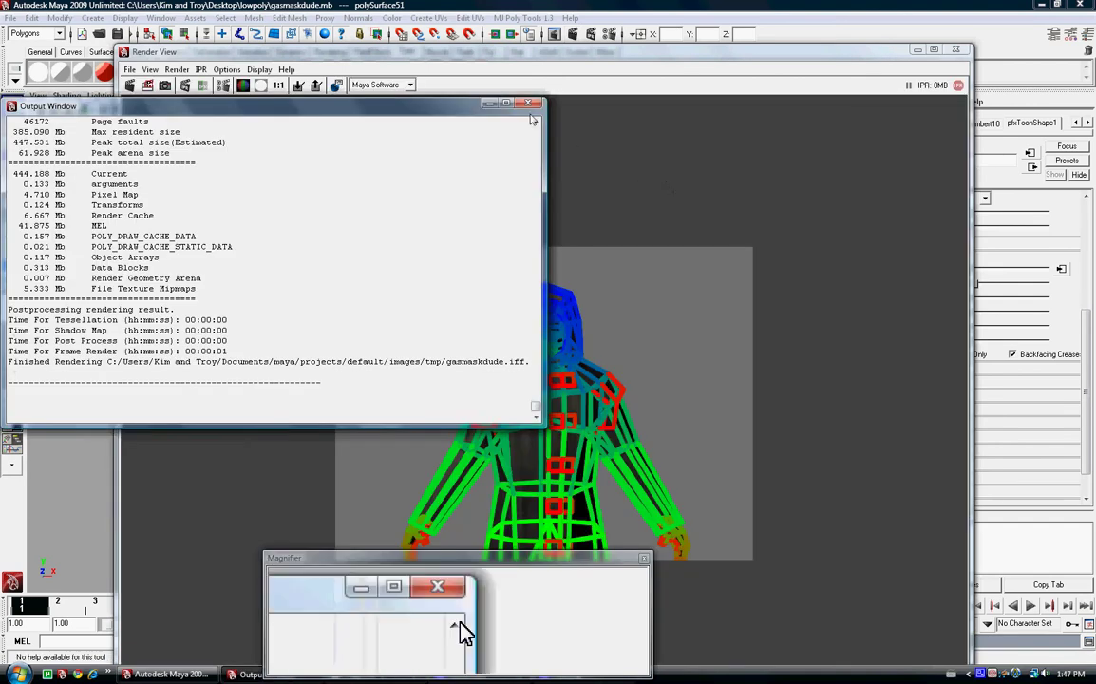
pyautogui.click(528, 103)
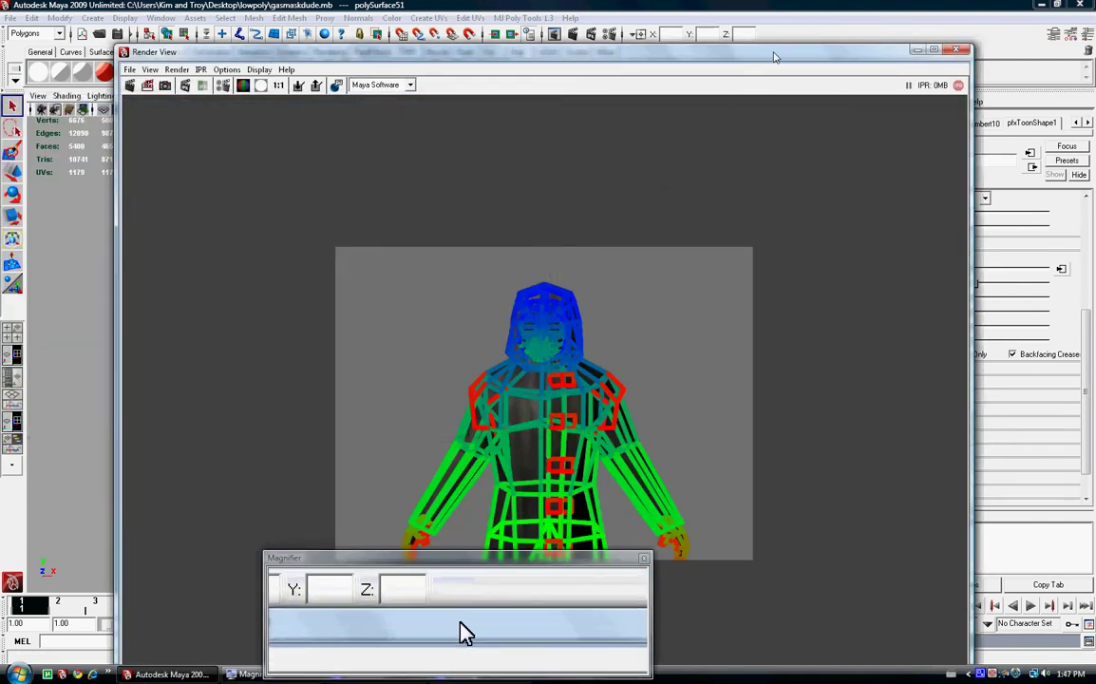
pyautogui.moveTo(774, 55); pyautogui.dragTo(539, 40)
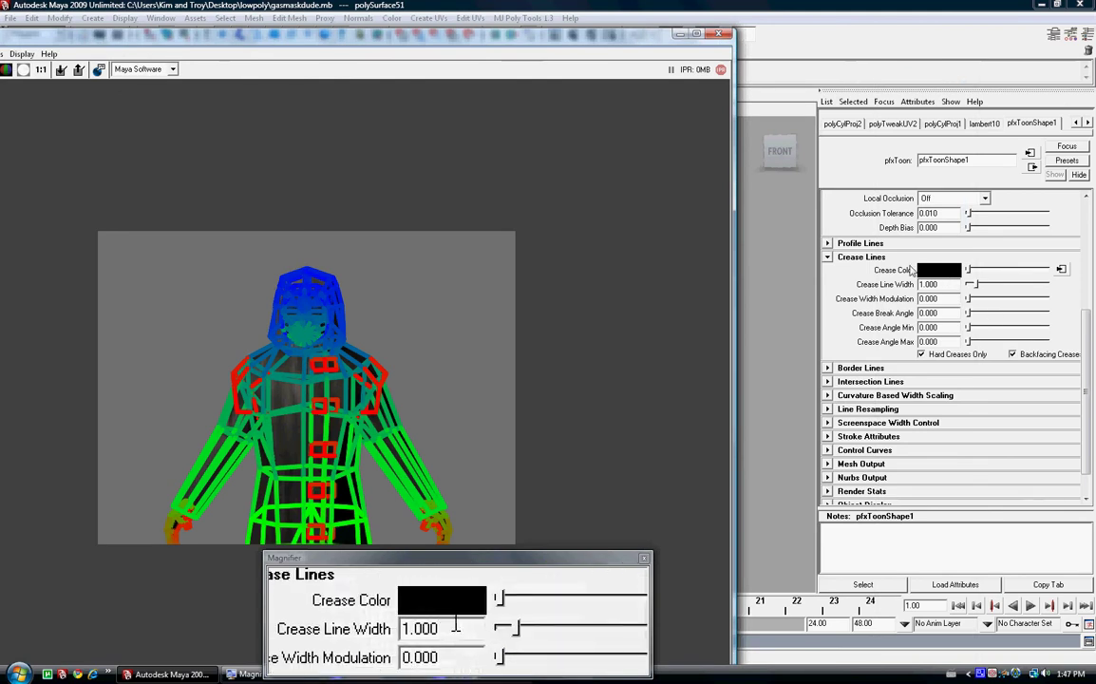
pyautogui.click(727, 38)
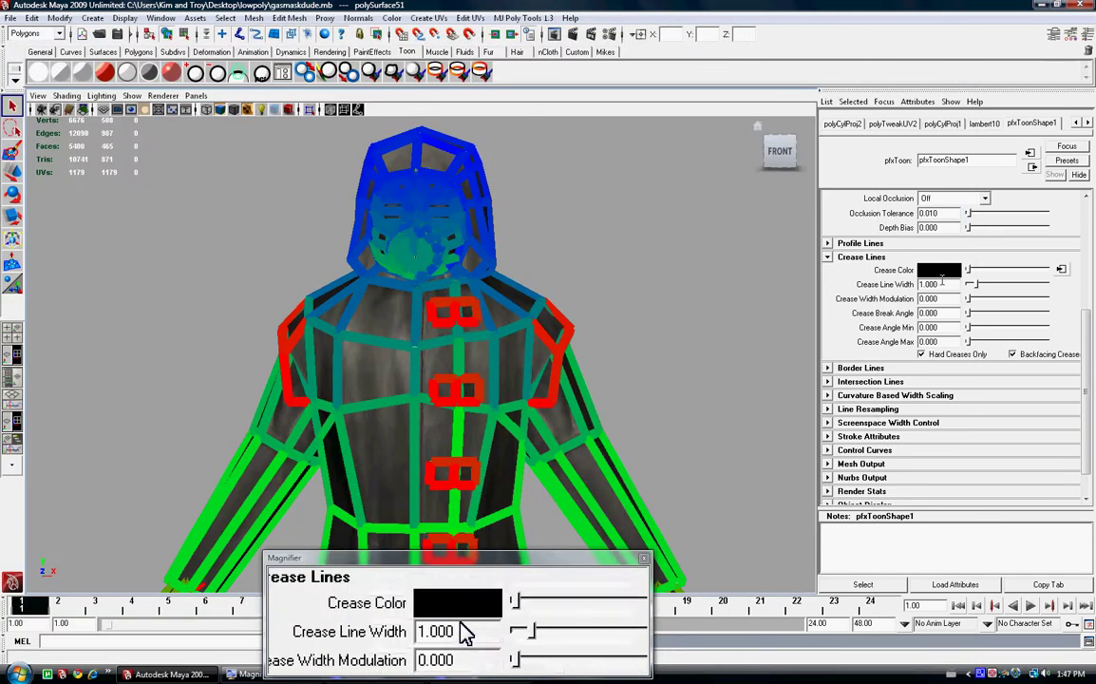
# Set the toon outline's Crease Line Width to 0.1
pyautogui.moveTo(940, 284); pyautogui.dragTo(891, 285)
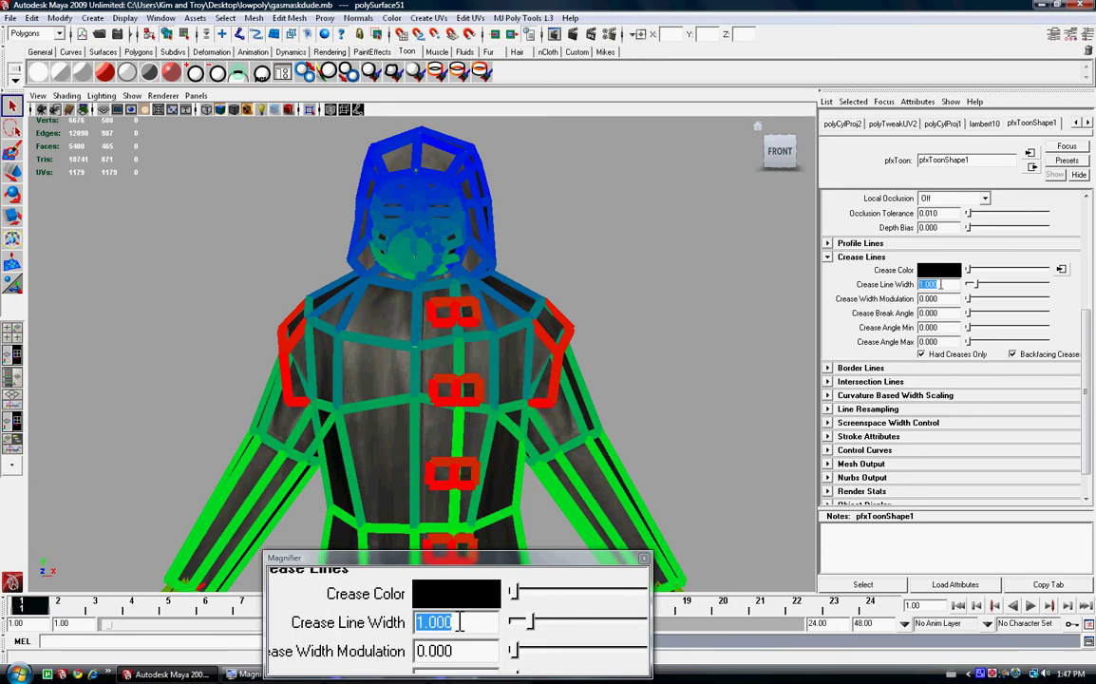
pyautogui.write('.1')
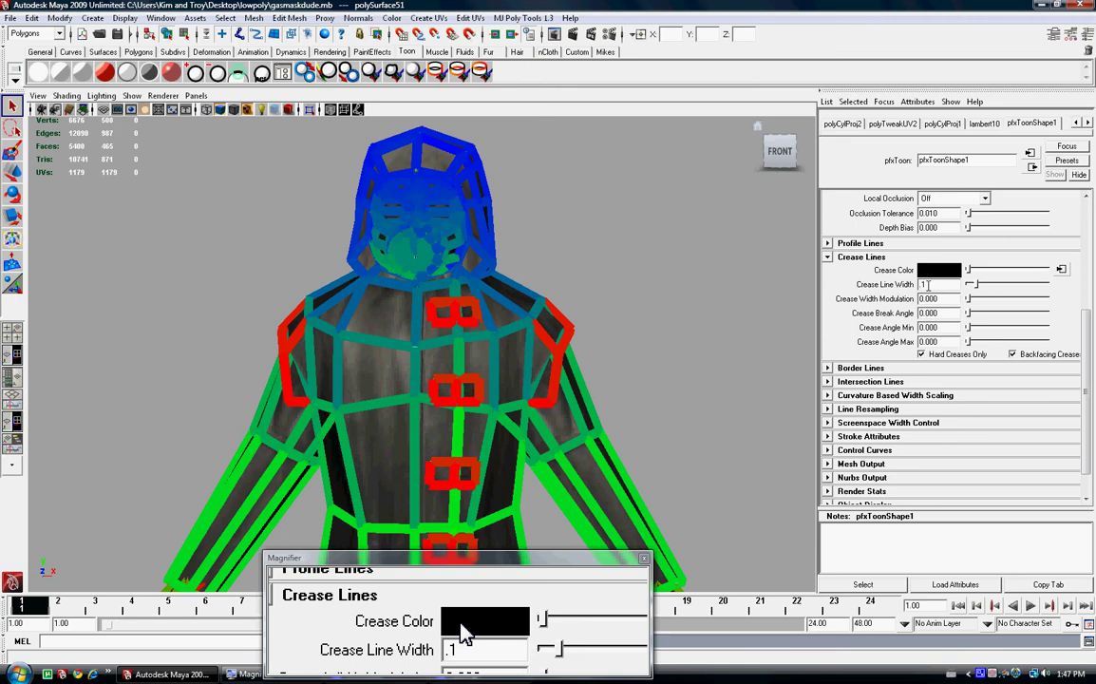
pyautogui.press('Tab')
# Render the hooded head and shoulders from a slight angle to check the thinner crease lines, and close the render
pyautogui.keyDown('alt'); pyautogui.moveTo(672, 327); pyautogui.dragTo(629, 321); pyautogui.keyUp('alt')
pyautogui.scroll(3, 614, 332)
pyautogui.keyDown('alt'); pyautogui.moveTo(589, 245); pyautogui.dragTo(591, 318, button='middle'); pyautogui.keyUp('alt')
pyautogui.keyDown('alt'); pyautogui.moveTo(625, 405); pyautogui.dragTo(600, 294, button='middle'); pyautogui.keyUp('alt')
pyautogui.scroll(-2, 601, 306)
pyautogui.scroll(-4, 601, 307)
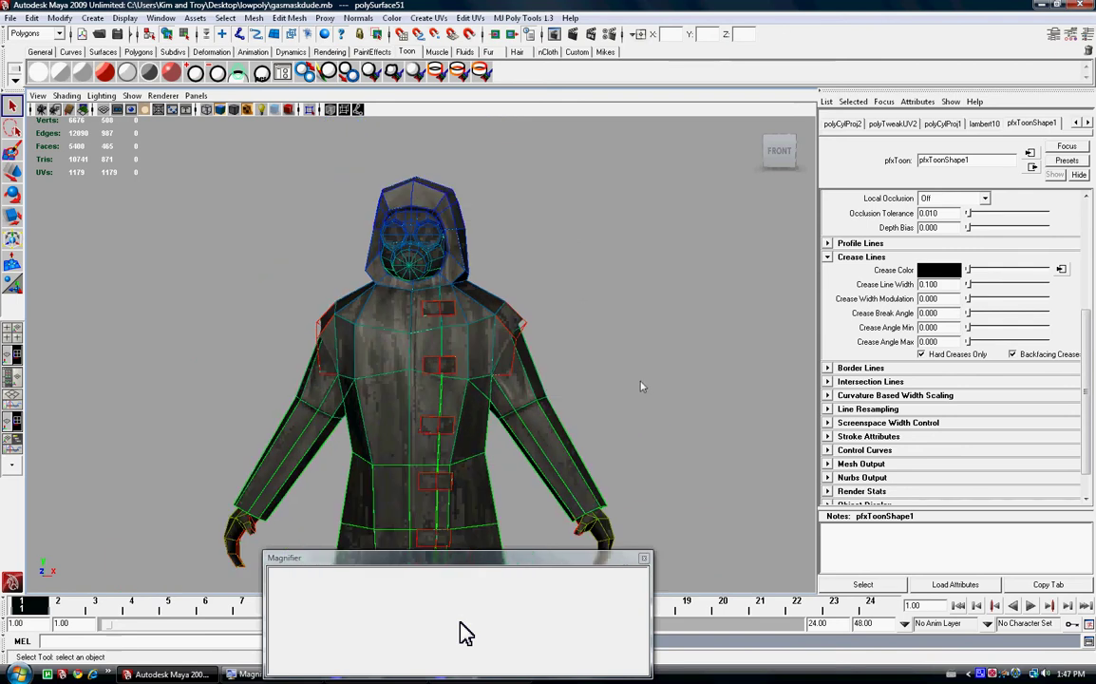
pyautogui.keyDown('alt'); pyautogui.moveTo(592, 384); pyautogui.dragTo(613, 380); pyautogui.keyUp('alt')
pyautogui.scroll(5, 610, 383)
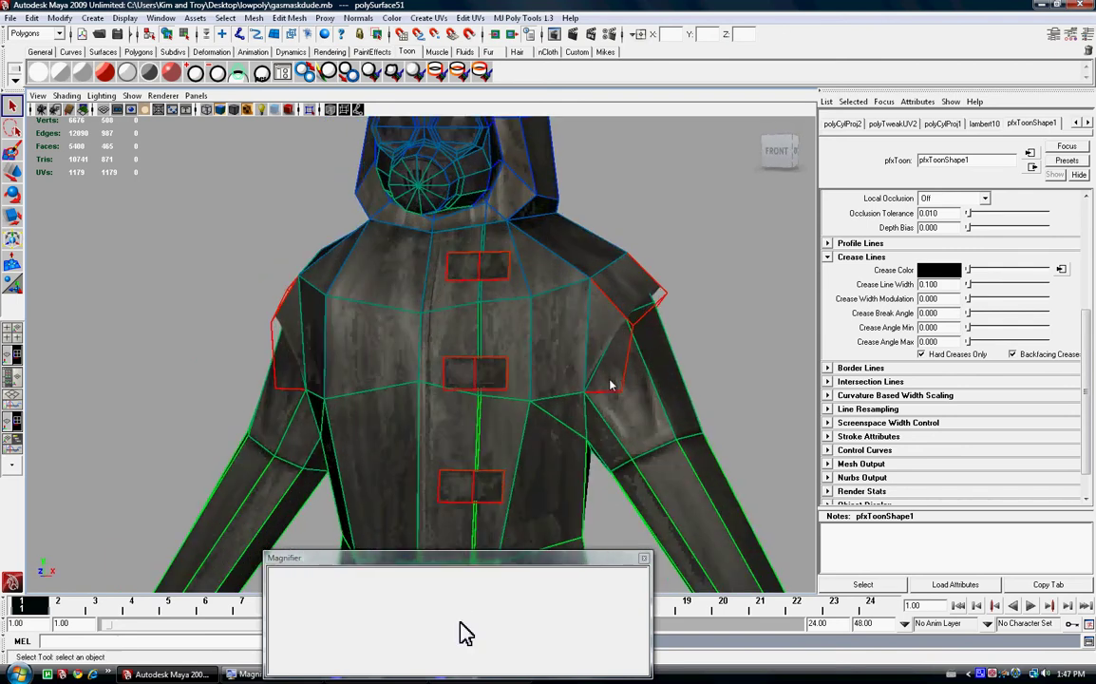
pyautogui.keyDown('alt'); pyautogui.moveTo(607, 387); pyautogui.dragTo(586, 467, button='middle'); pyautogui.keyUp('alt')
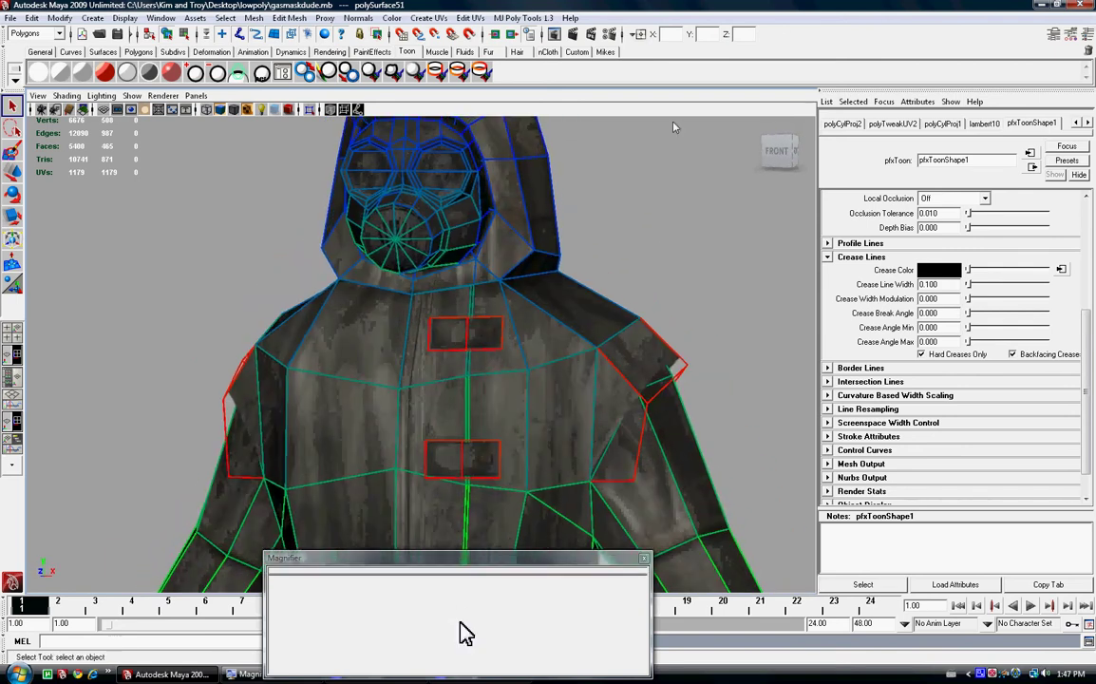
pyautogui.click(572, 32)
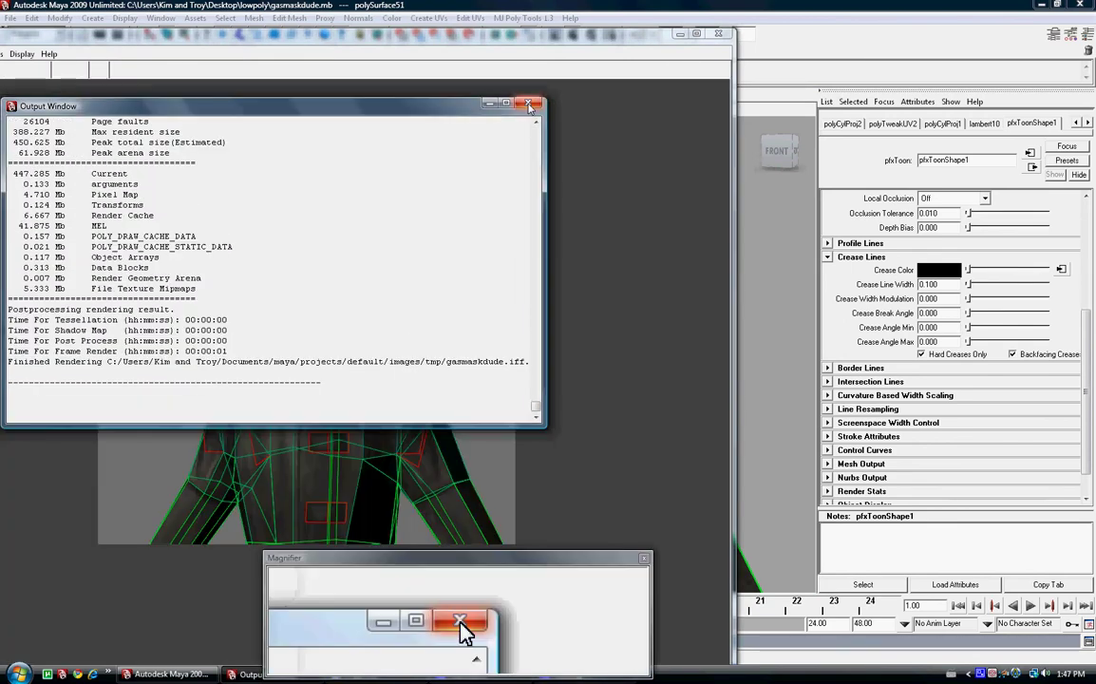
pyautogui.click(530, 103)
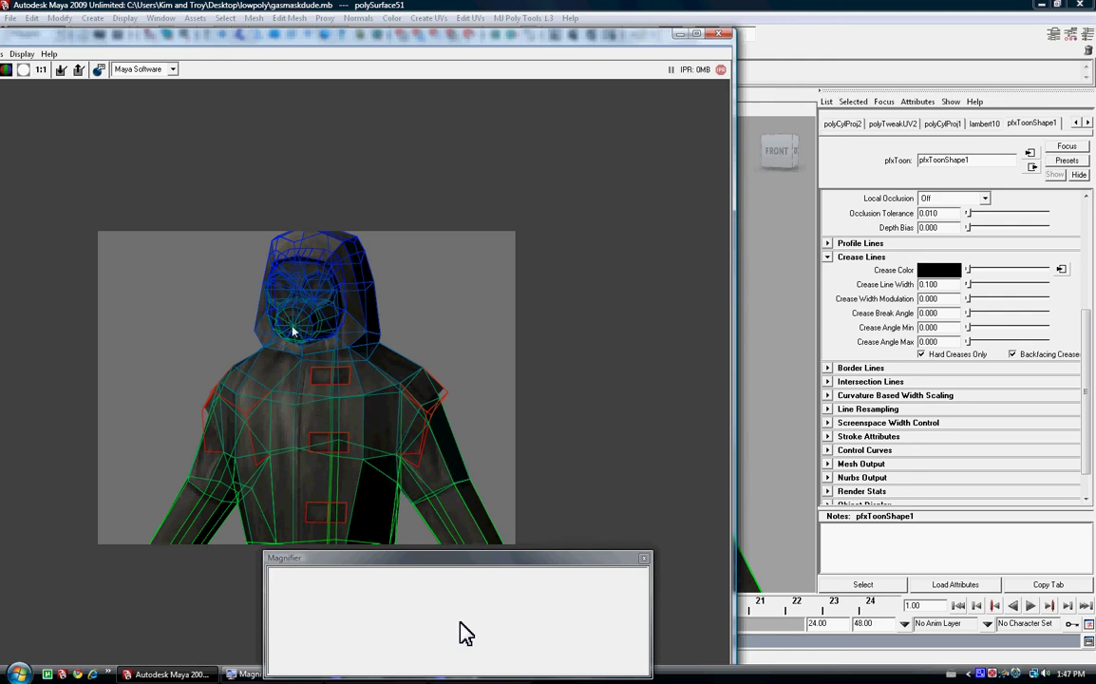
pyautogui.click(719, 33)
# Set the toon outline's Local Occlusion to Line Surface and check the result in a render of the upper body
pyautogui.moveTo(1090, 334); pyautogui.dragTo(1092, 247)
pyautogui.scroll(2, 1093, 245)
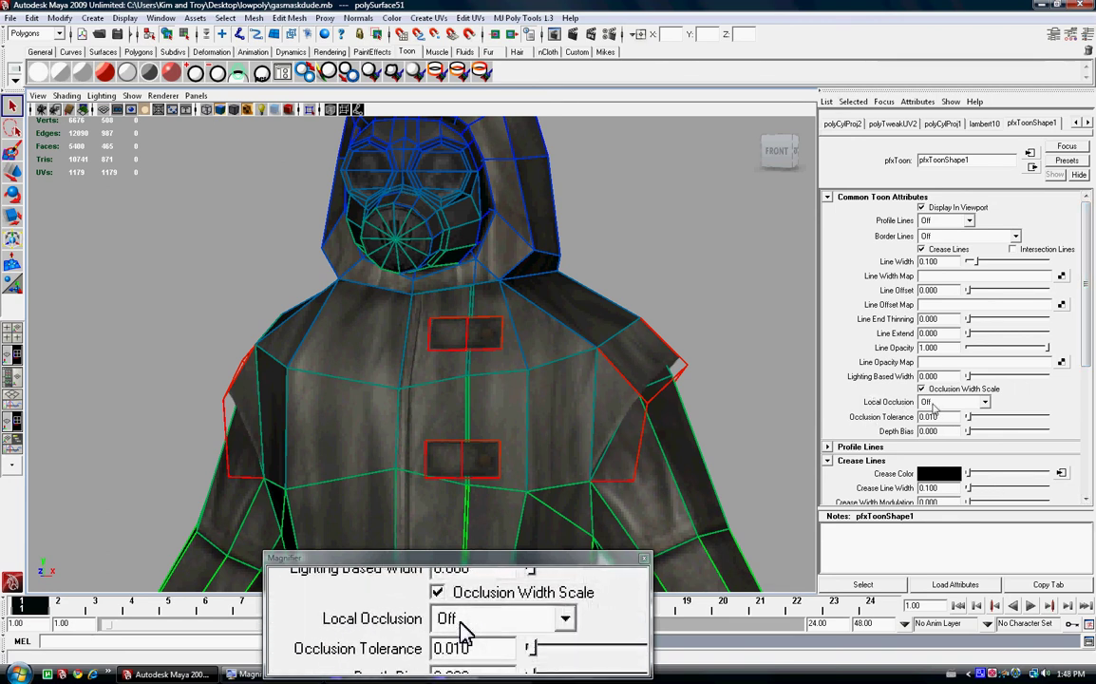
pyautogui.click(985, 402)
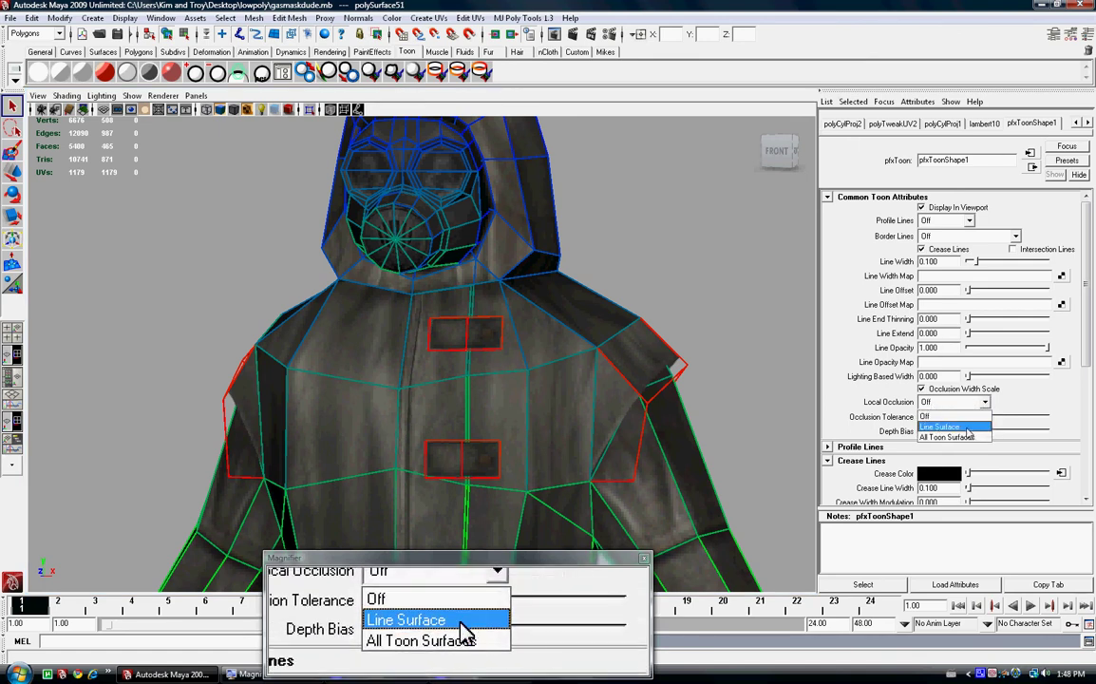
pyautogui.click(969, 428)
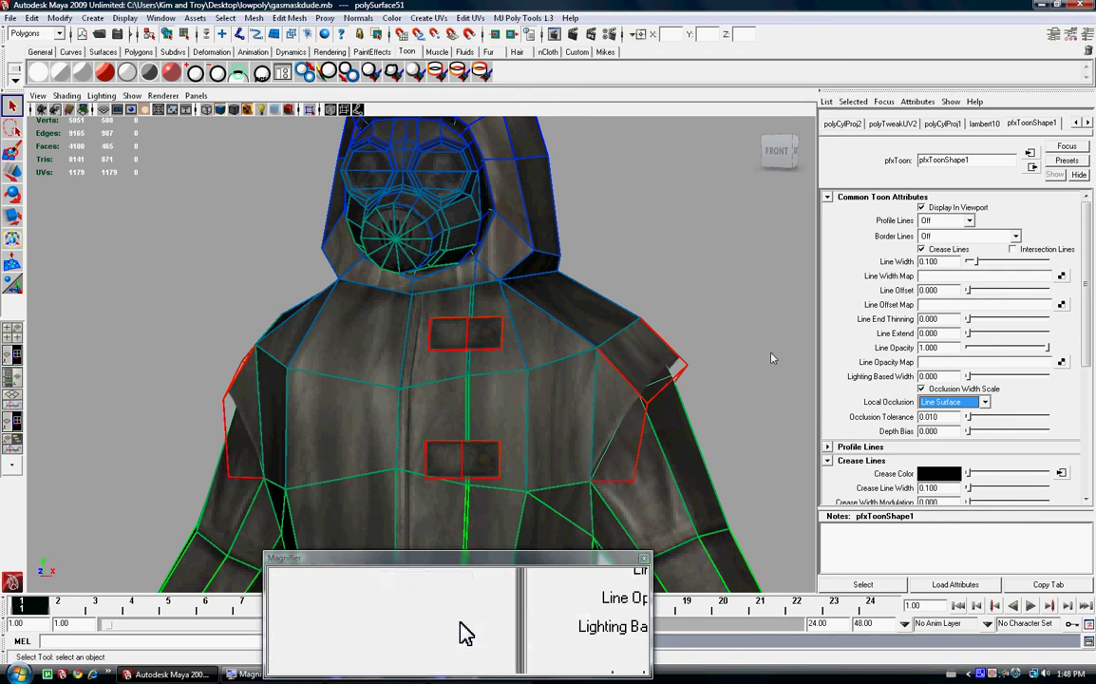
pyautogui.click(570, 37)
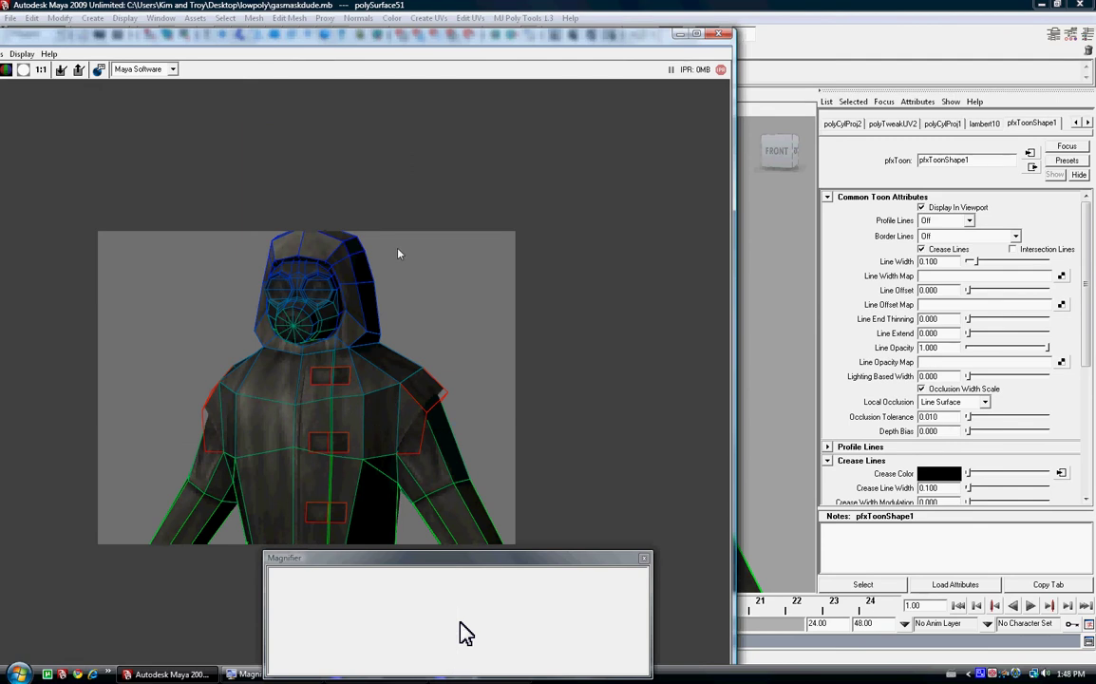
pyautogui.click(721, 33)
# Render the whole character from head to boots to check the occluded wireframe lines, and close the render
pyautogui.scroll(-8, 563, 386)
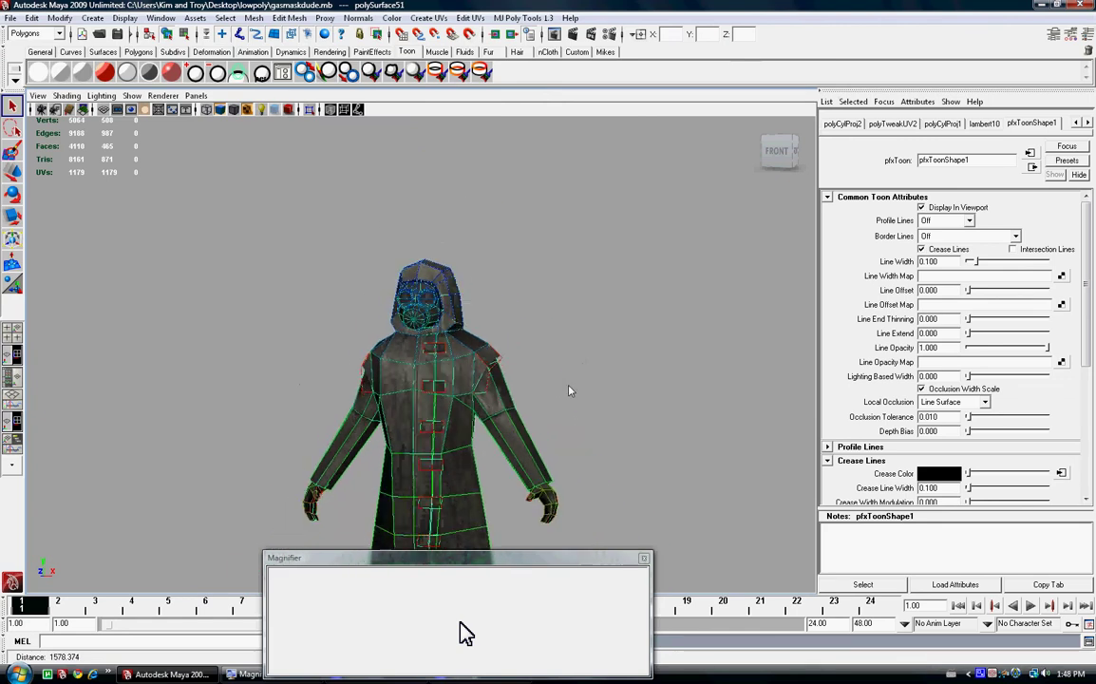
pyautogui.keyDown('alt'); pyautogui.moveTo(565, 353); pyautogui.dragTo(576, 316, button='middle'); pyautogui.keyUp('alt')
pyautogui.scroll(5, 577, 315)
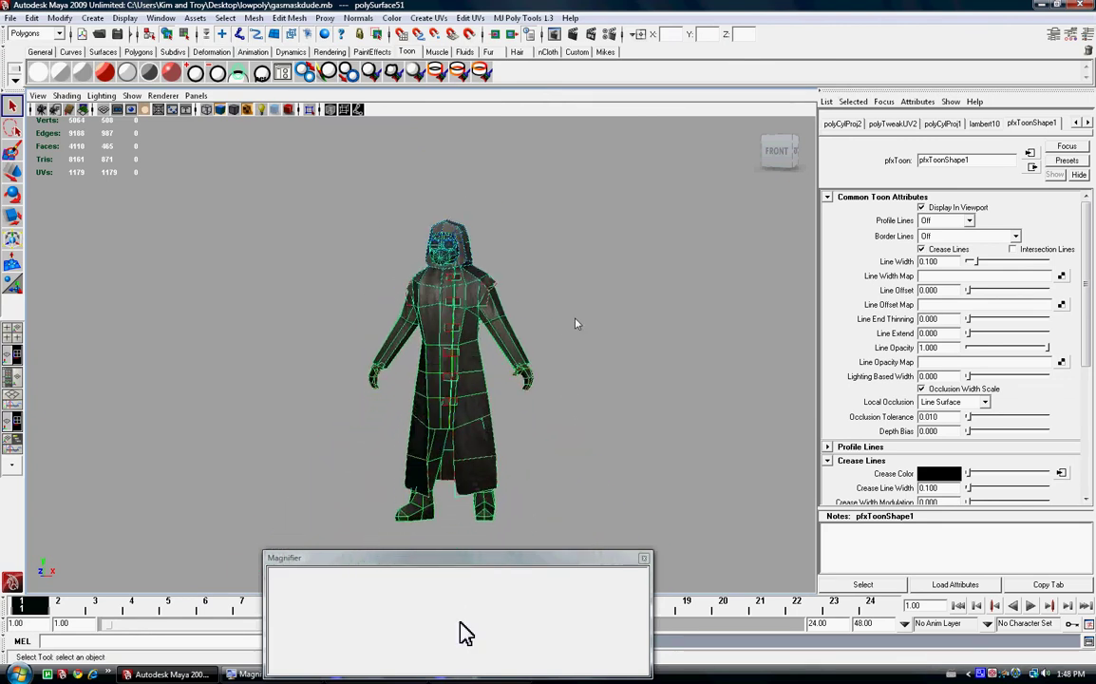
pyautogui.click(573, 35)
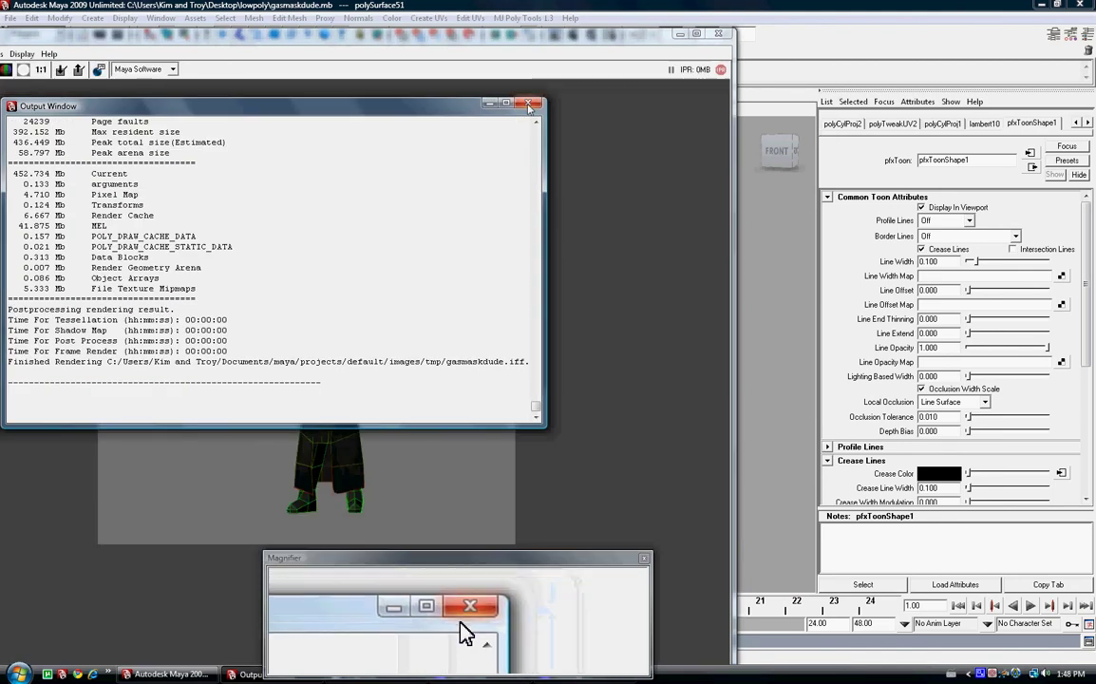
pyautogui.click(529, 104)
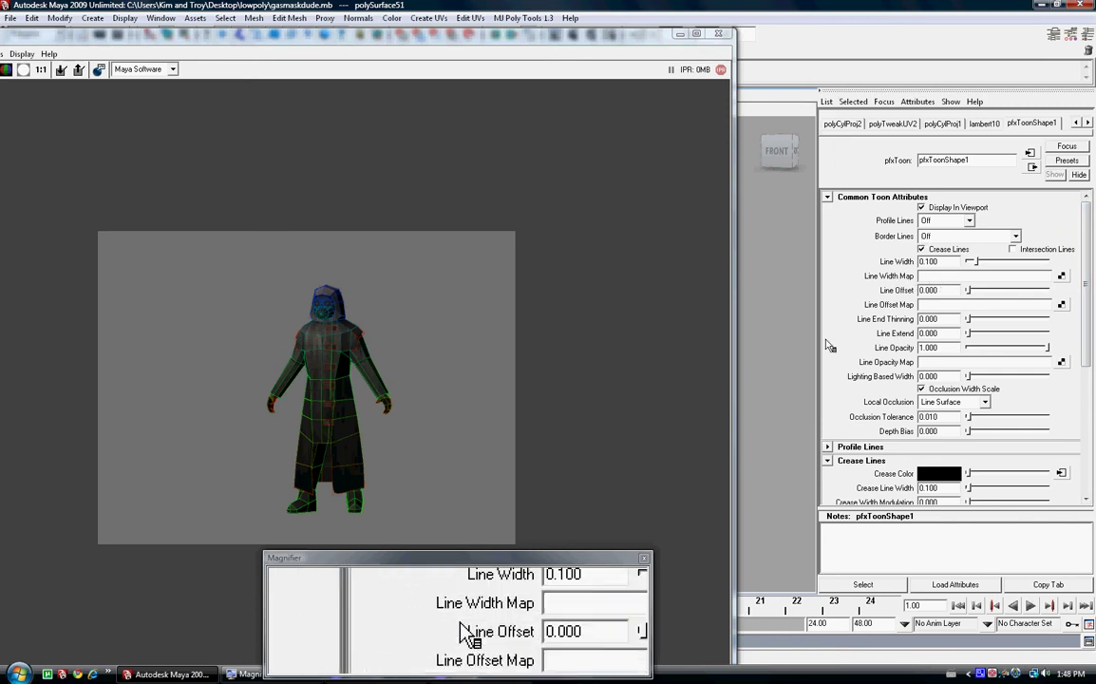
pyautogui.click(720, 34)
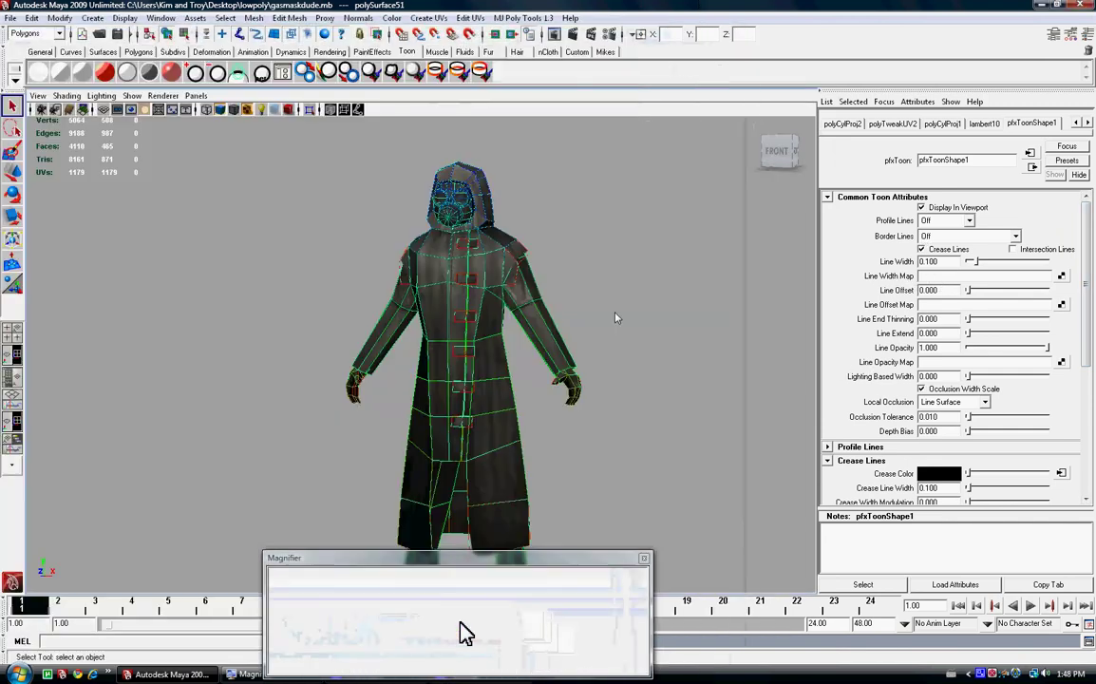
# Set the toon outline's Line Offset to 1000 and view the offset lines around the character
pyautogui.scroll(3, 554, 282)
pyautogui.scroll(3, 630, 236)
pyautogui.keyDown('alt'); pyautogui.moveTo(627, 234); pyautogui.dragTo(642, 309, button='middle'); pyautogui.keyUp('alt')
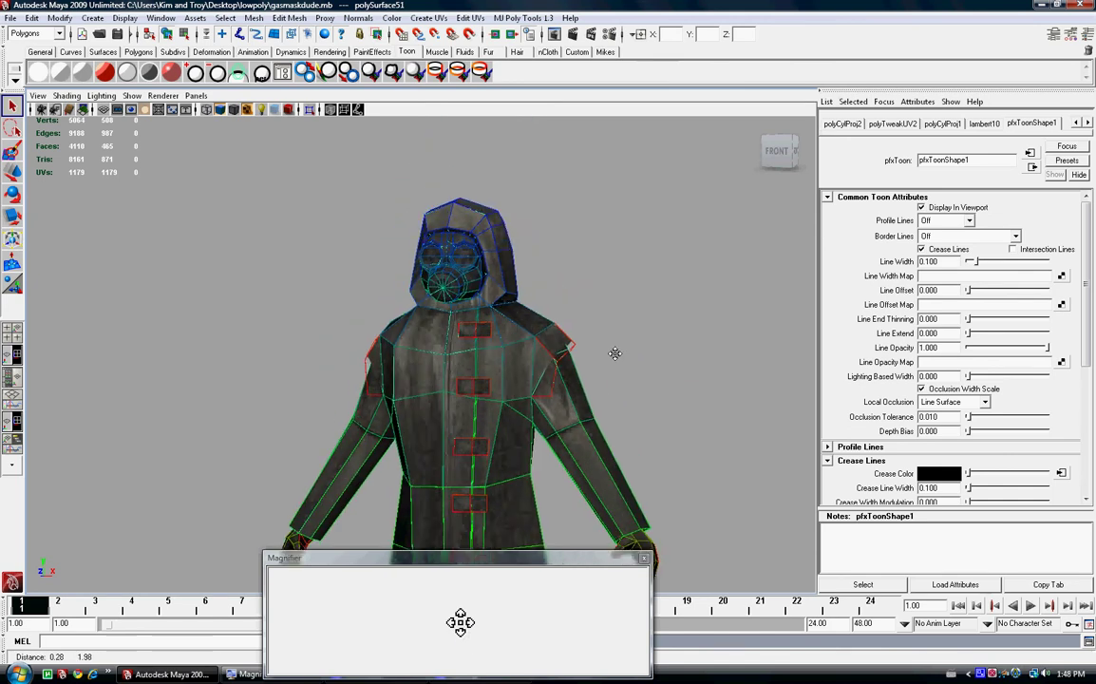
pyautogui.scroll(4, 648, 357)
pyautogui.keyDown('alt'); pyautogui.moveTo(639, 351); pyautogui.dragTo(624, 353, button='middle'); pyautogui.keyUp('alt')
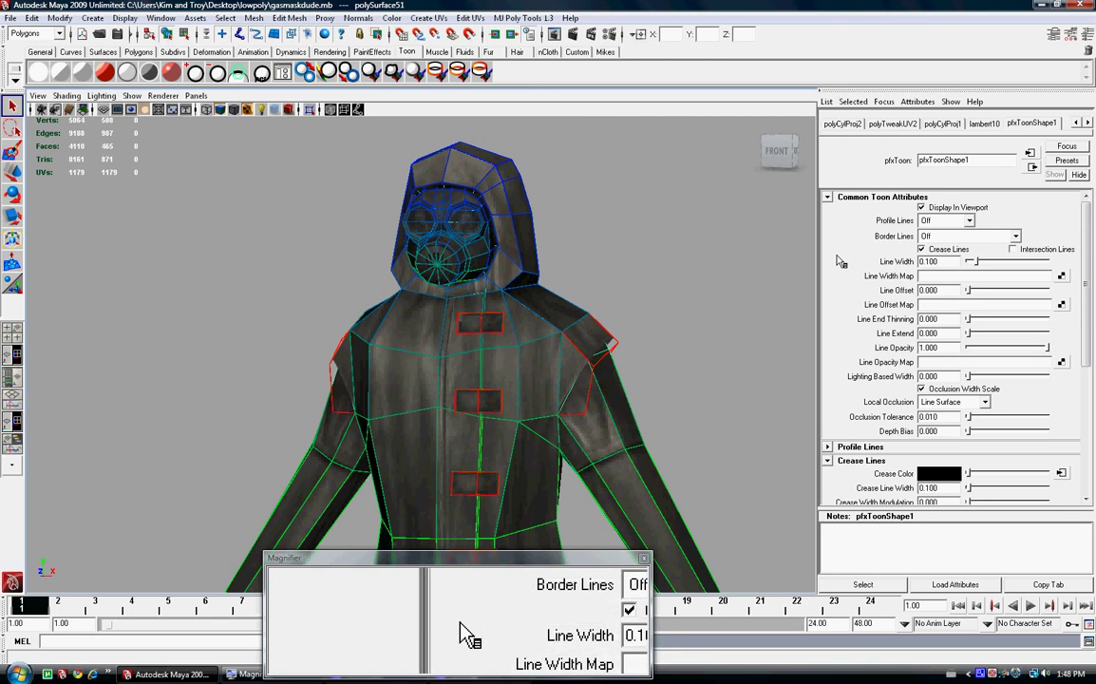
pyautogui.click(931, 289)
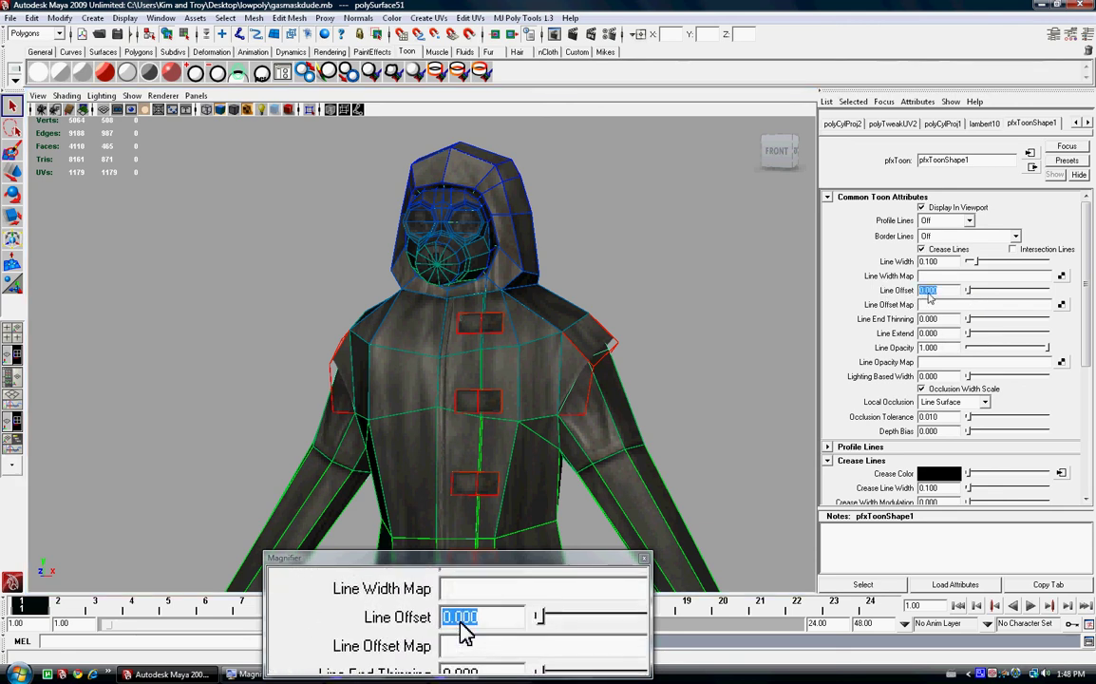
pyautogui.write('10')
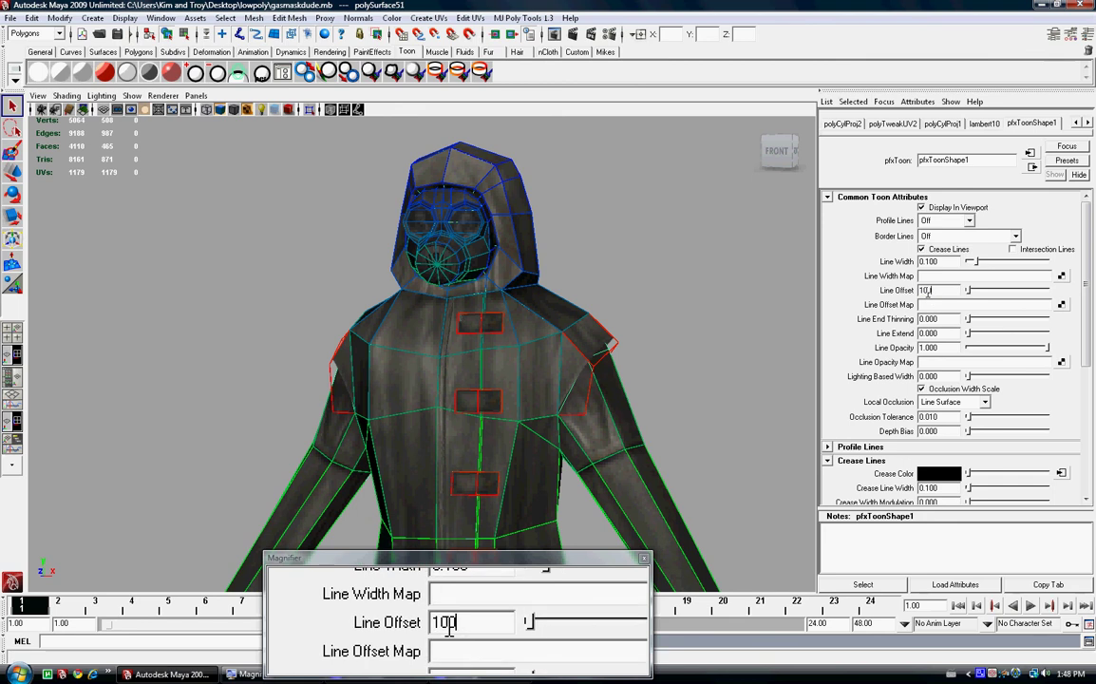
pyautogui.click(961, 320)
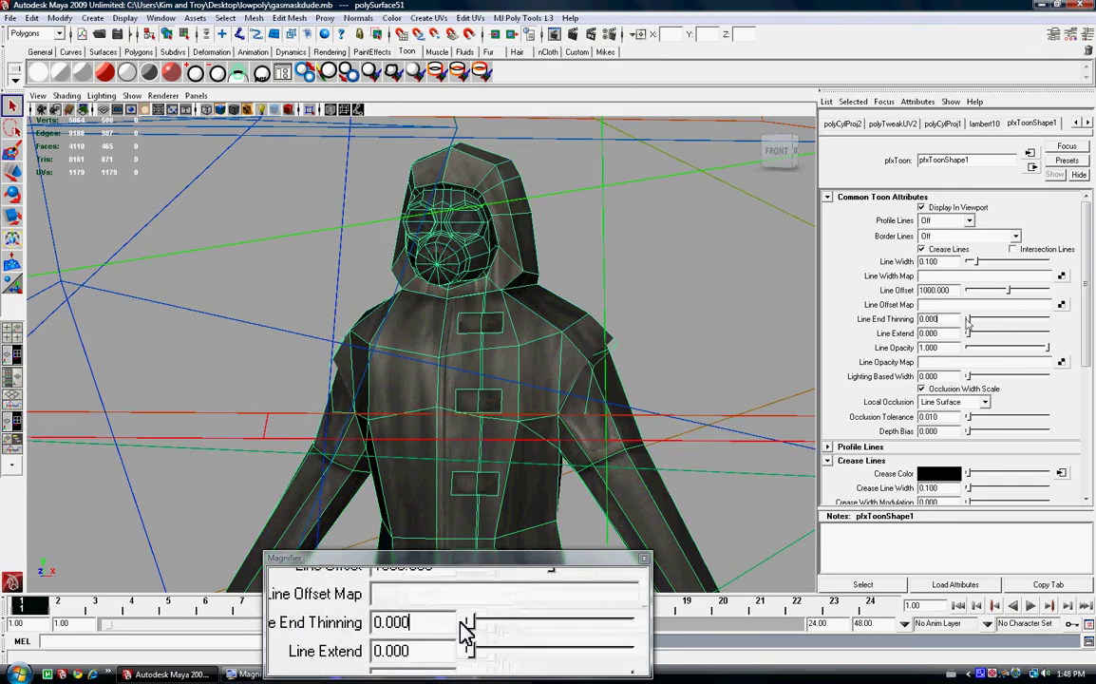
pyautogui.scroll(-3, 548, 410)
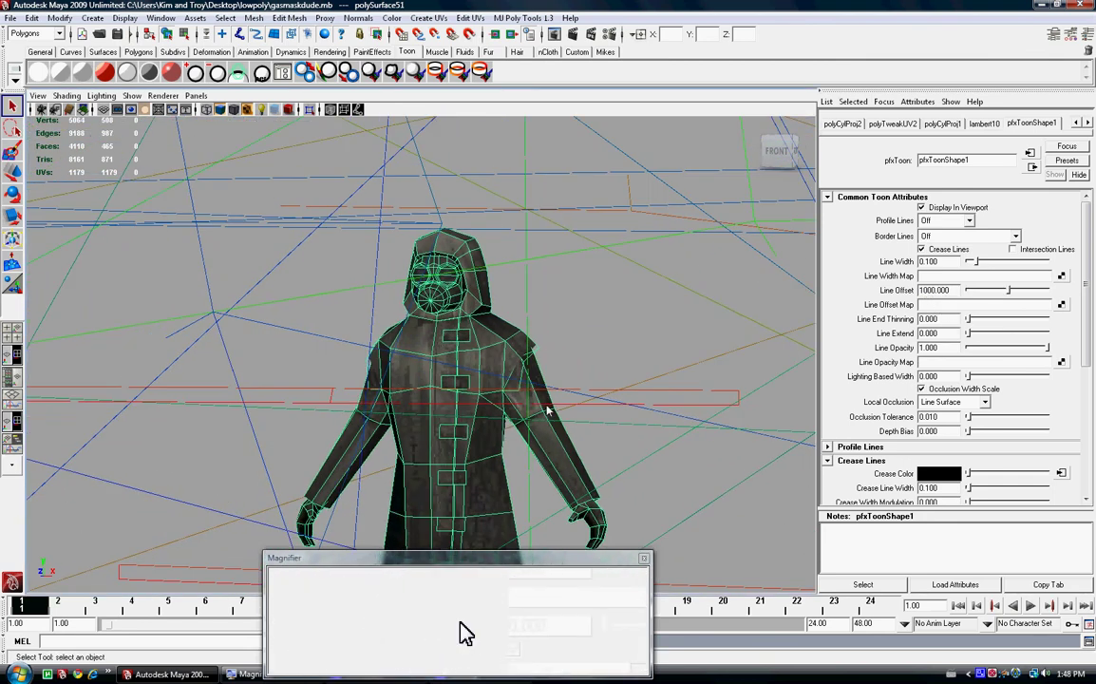
# Reset the toon outline's Line Offset to 0 and inspect the wireframe lines on the hooded head and shoulders
pyautogui.moveTo(650, 428)
pyautogui.keyDown('alt'); pyautogui.mouseDown()
pyautogui.moveTo(562, 422)
pyautogui.moveTo(653, 430)
pyautogui.moveTo(645, 428)
pyautogui.mouseUp(); pyautogui.keyUp('alt')
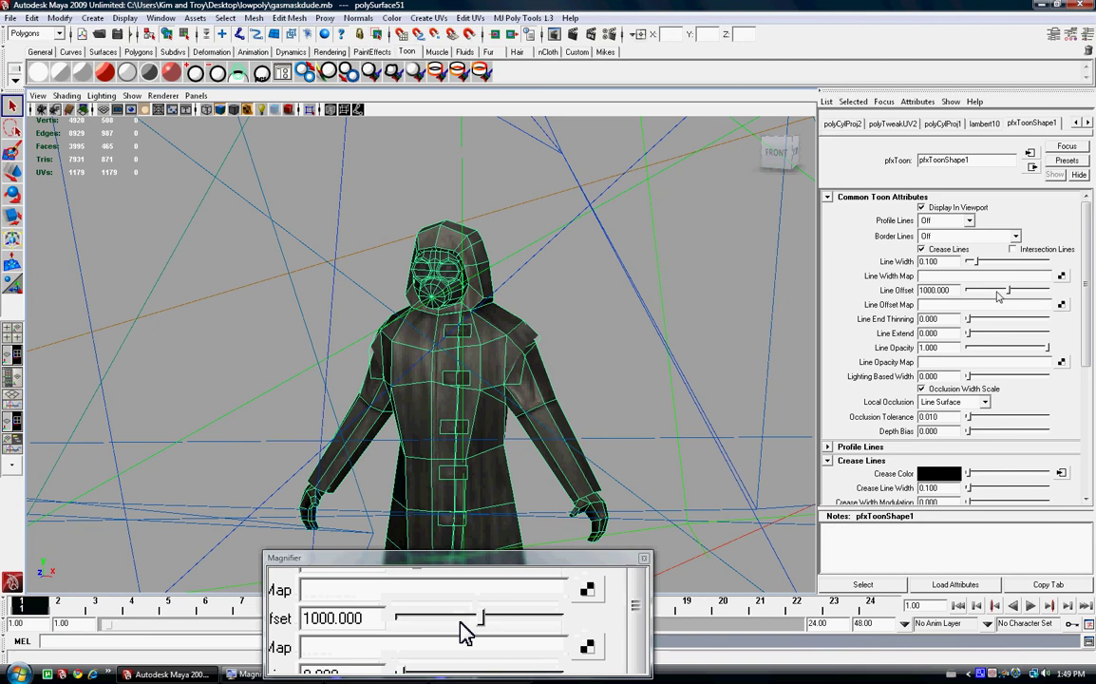
pyautogui.rightClick(884, 291)
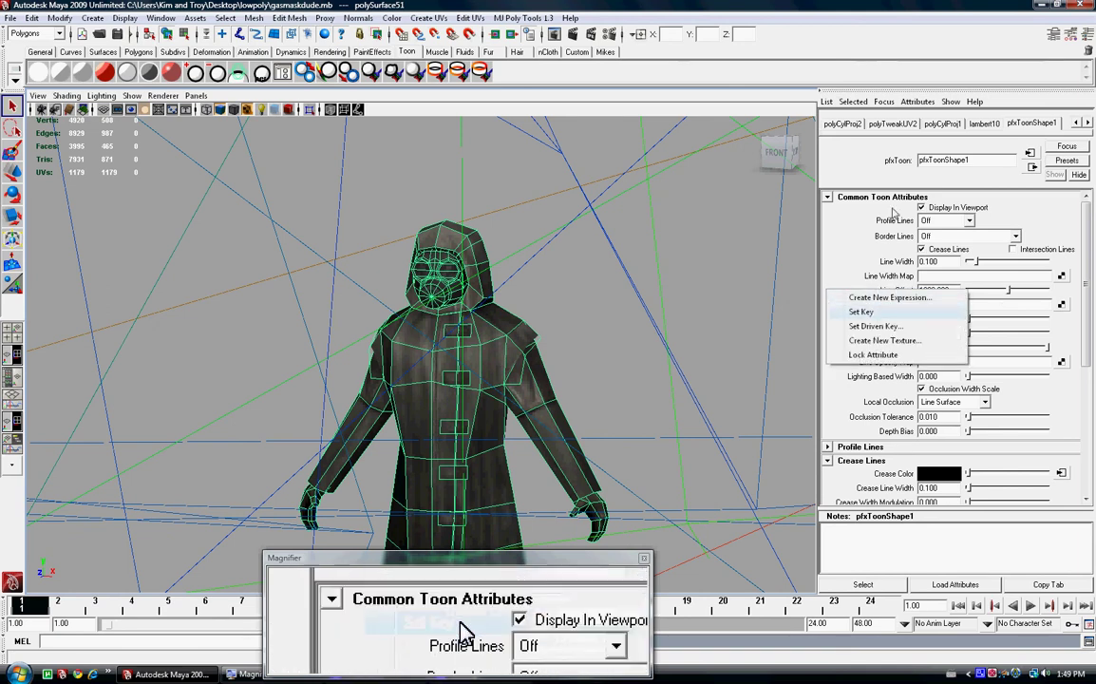
pyautogui.click(847, 258)
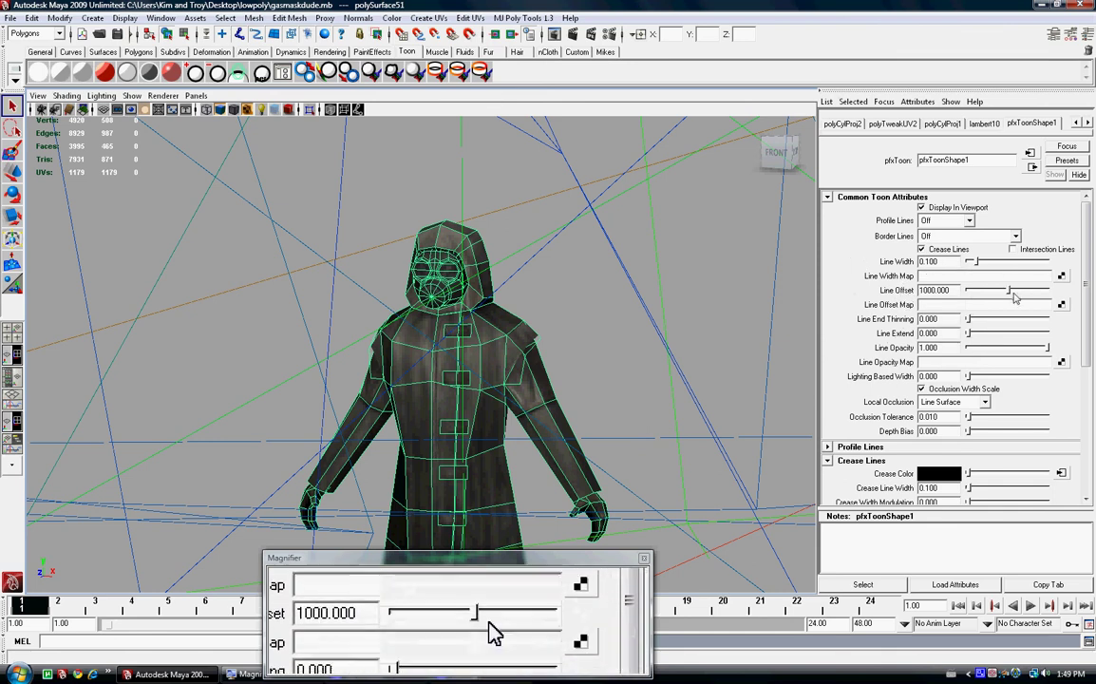
pyautogui.moveTo(1009, 290); pyautogui.dragTo(971, 302)
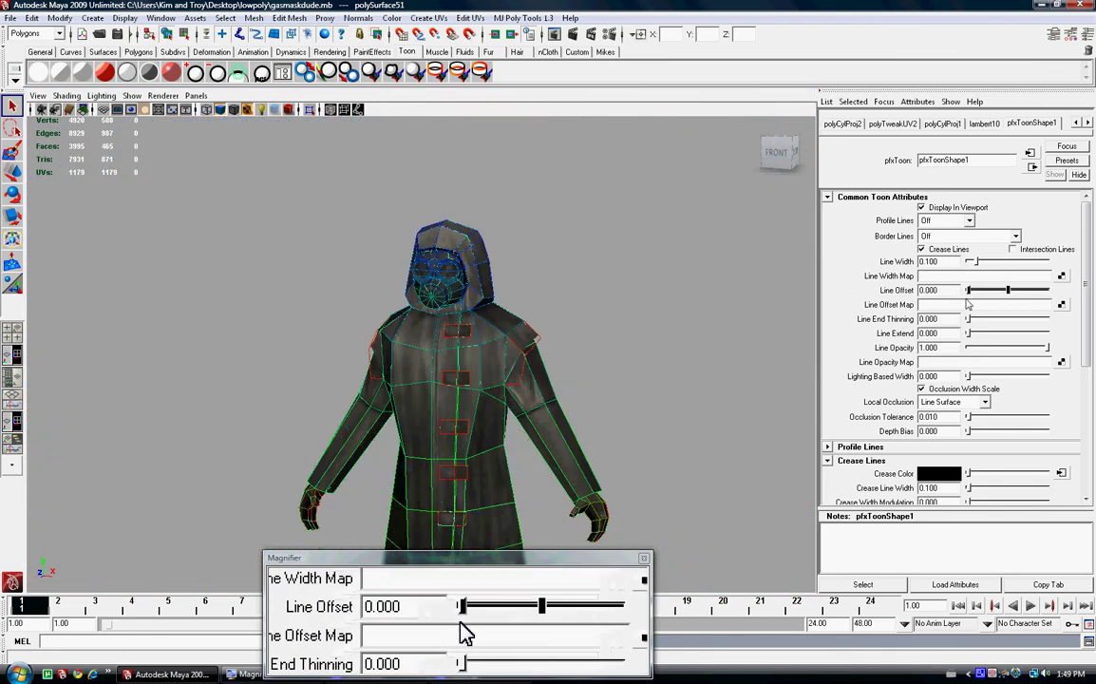
pyautogui.rightClick(894, 290)
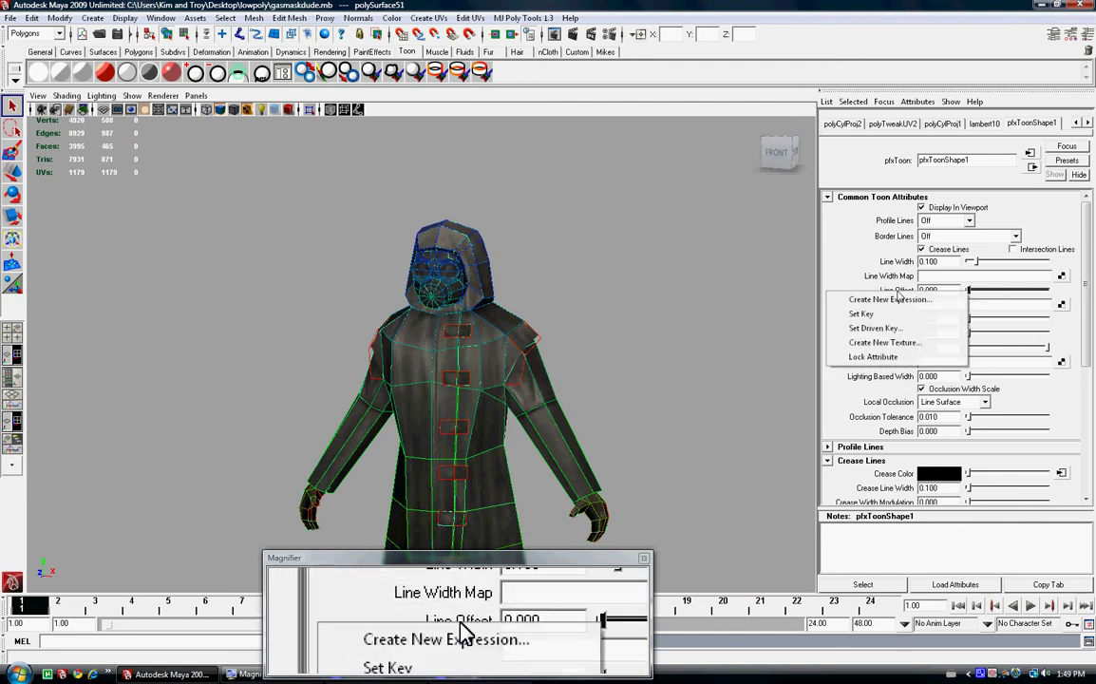
pyautogui.click(851, 269)
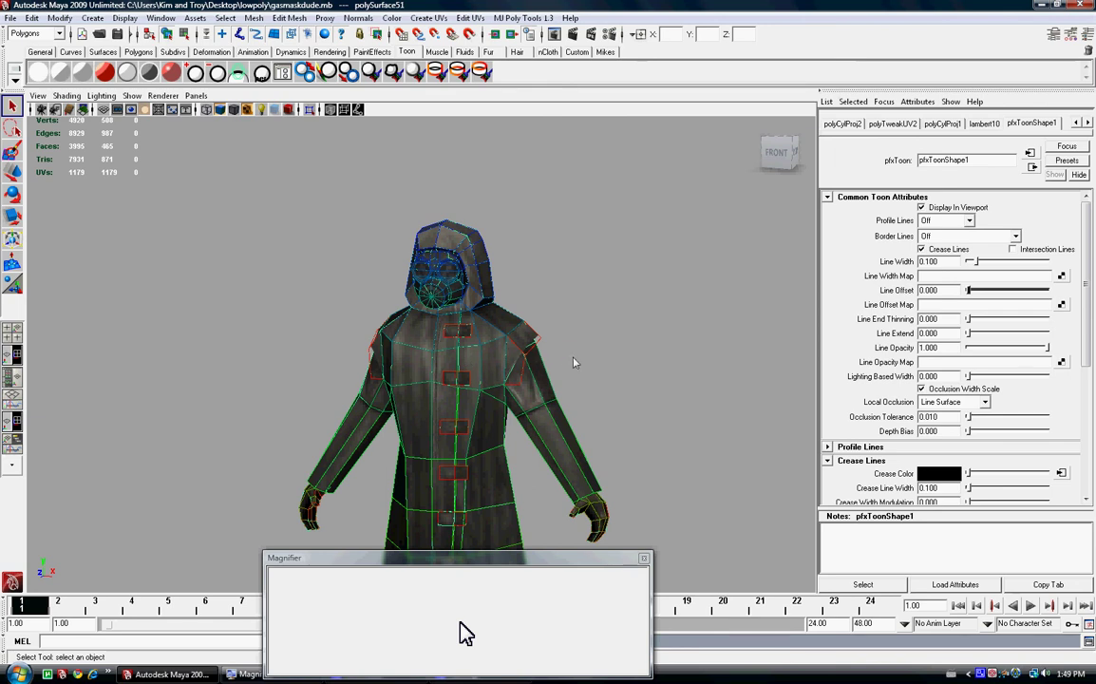
pyautogui.keyDown('alt'); pyautogui.moveTo(574, 362); pyautogui.dragTo(538, 379); pyautogui.keyUp('alt')
pyautogui.keyDown('alt'); pyautogui.moveTo(539, 379); pyautogui.dragTo(644, 348, button='right'); pyautogui.keyUp('alt')
pyautogui.keyDown('alt'); pyautogui.moveTo(596, 443); pyautogui.dragTo(590, 467, button='middle'); pyautogui.keyUp('alt')
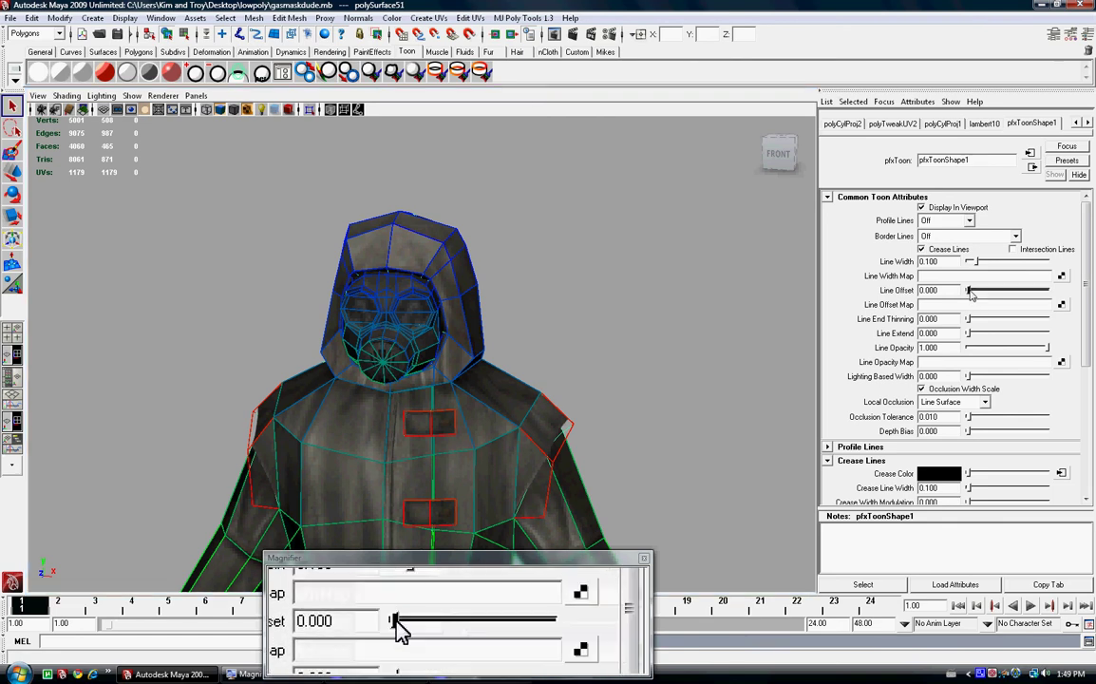
pyautogui.moveTo(970, 294); pyautogui.dragTo(953, 314)
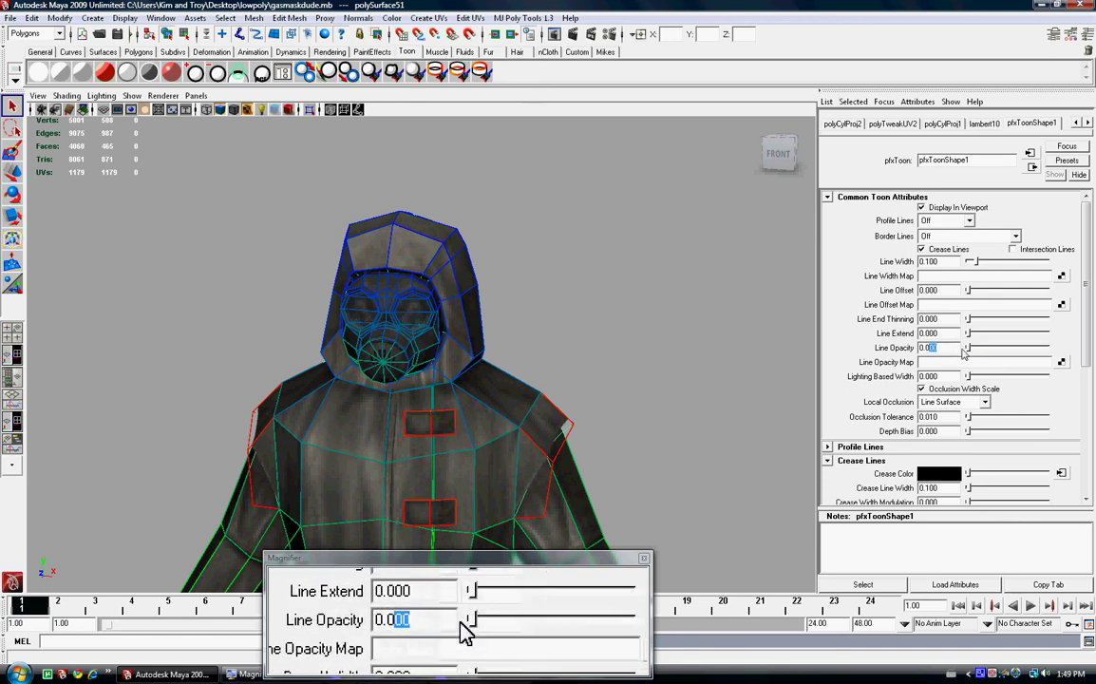
# Restore the toon outline's Line Opacity to its maximum and deselect the character
pyautogui.rightClick(901, 353)
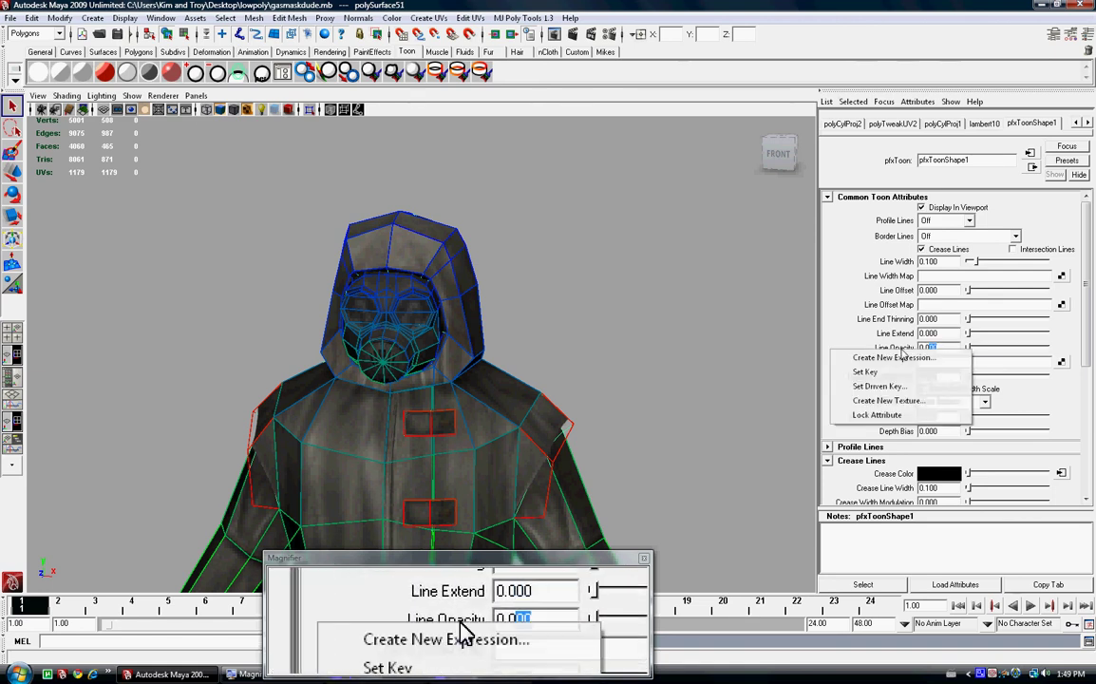
pyautogui.click(853, 286)
pyautogui.moveTo(968, 347); pyautogui.dragTo(1083, 353)
pyautogui.click(714, 349)
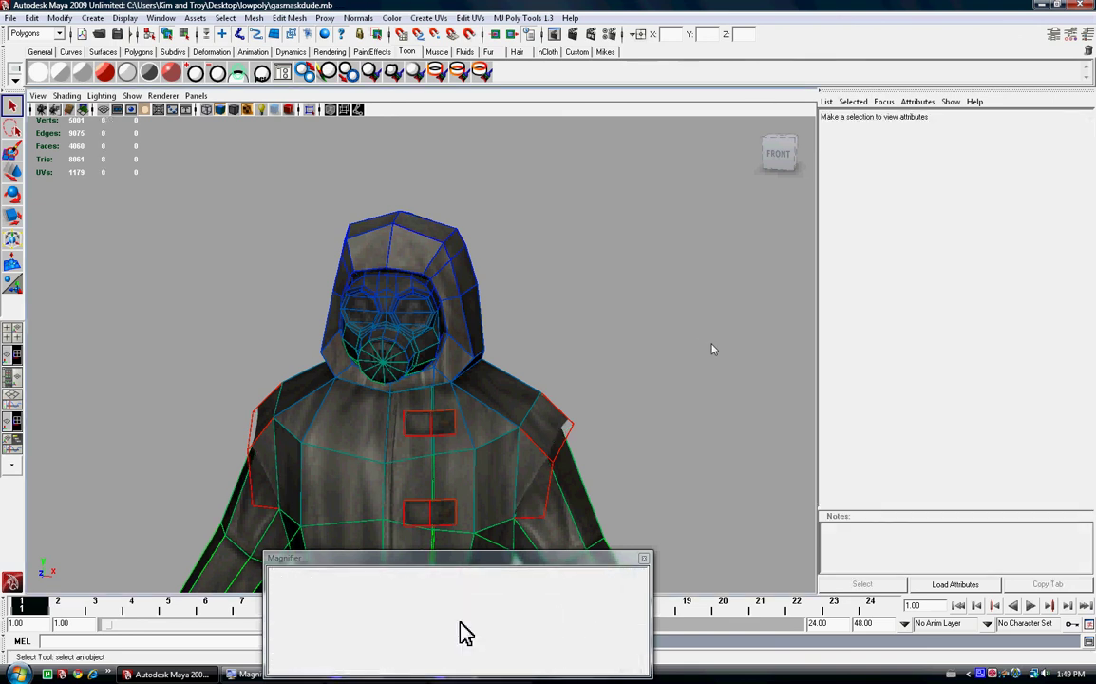
# Examine the ramp-colored crease lines on the character's hood, mask and coat from several angles and distances
pyautogui.keyDown('alt'); pyautogui.moveTo(748, 374); pyautogui.dragTo(717, 378); pyautogui.keyUp('alt')
pyautogui.keyDown('alt'); pyautogui.moveTo(707, 406); pyautogui.dragTo(678, 194, button='middle'); pyautogui.keyUp('alt')
pyautogui.scroll(-5, 676, 276)
pyautogui.keyDown('alt'); pyautogui.moveTo(671, 332); pyautogui.dragTo(692, 362); pyautogui.keyUp('alt')
pyautogui.keyDown('alt'); pyautogui.moveTo(693, 362); pyautogui.dragTo(636, 351, button='middle'); pyautogui.keyUp('alt')
pyautogui.scroll(5, 668, 345)
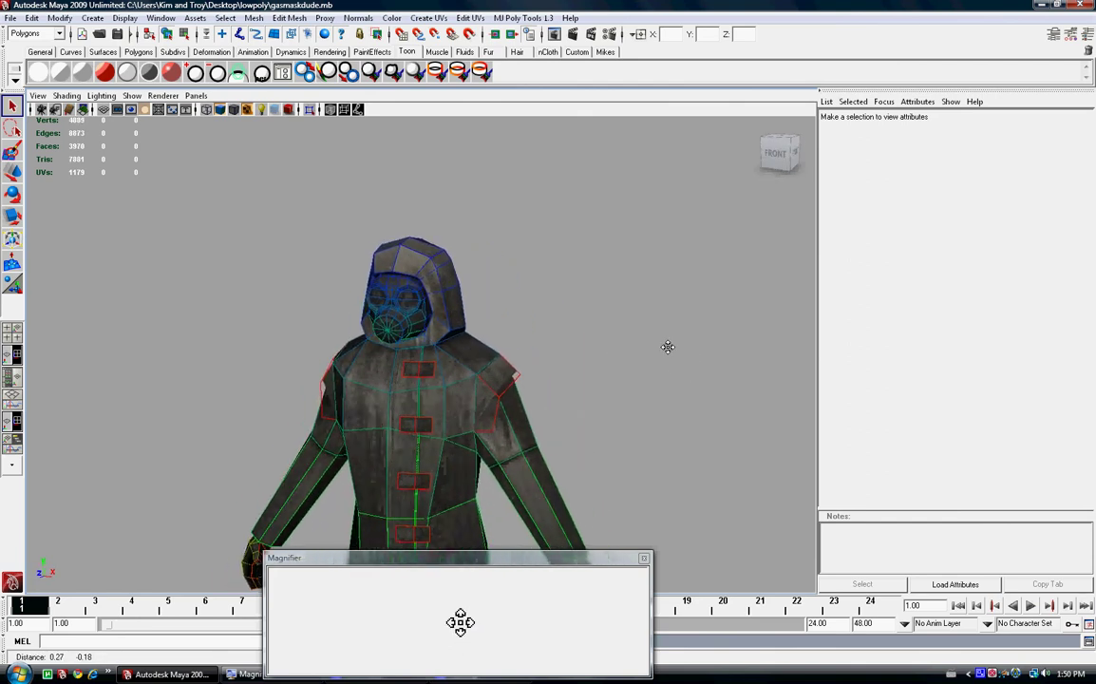